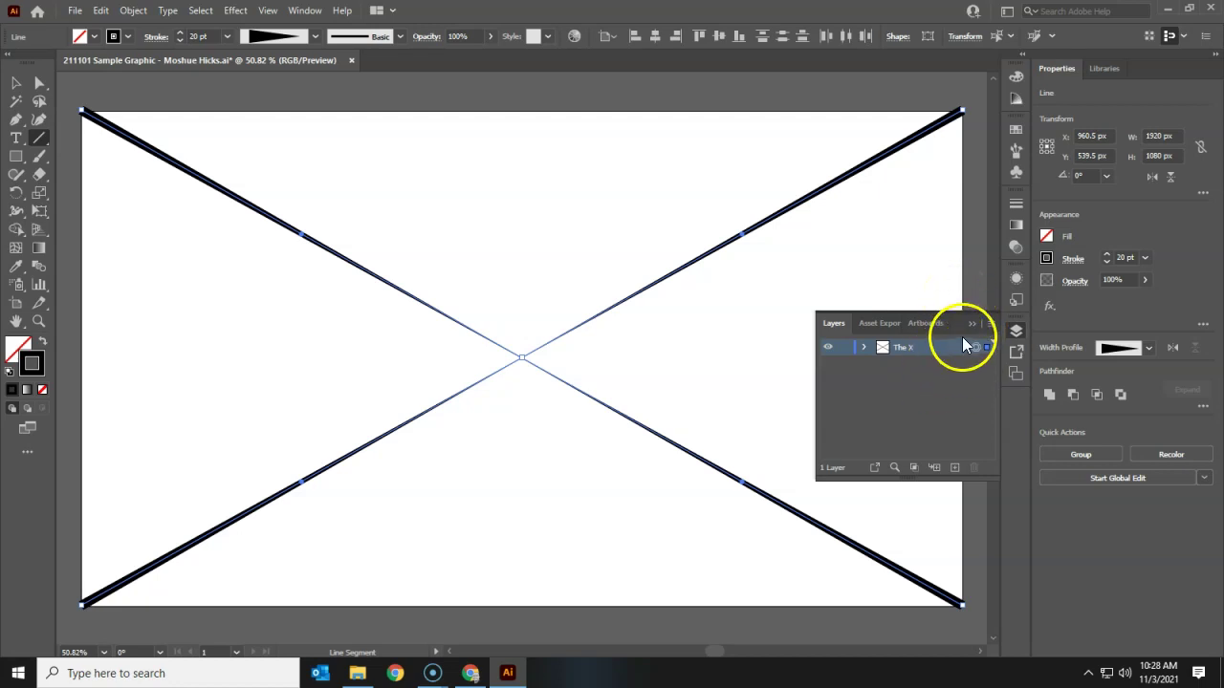
Create a new layer above The X and name it 'Red Circle'.
click(954, 467)
double_click(909, 350)
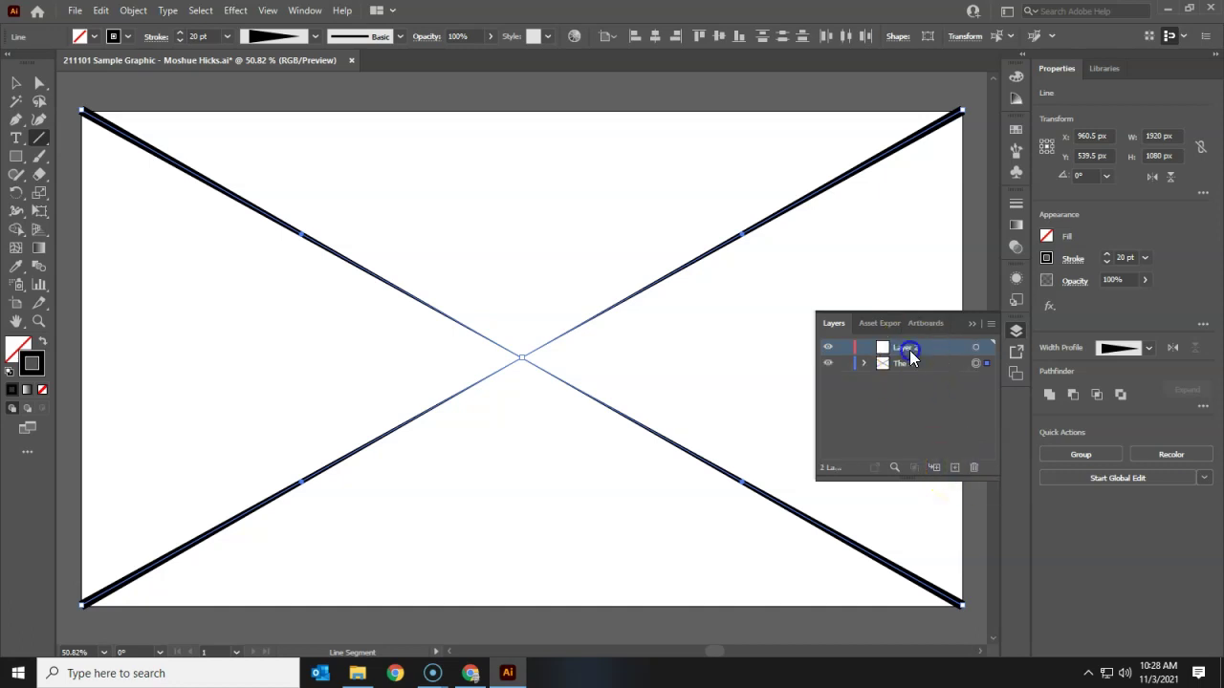
text(Red Circle)
key(Return)
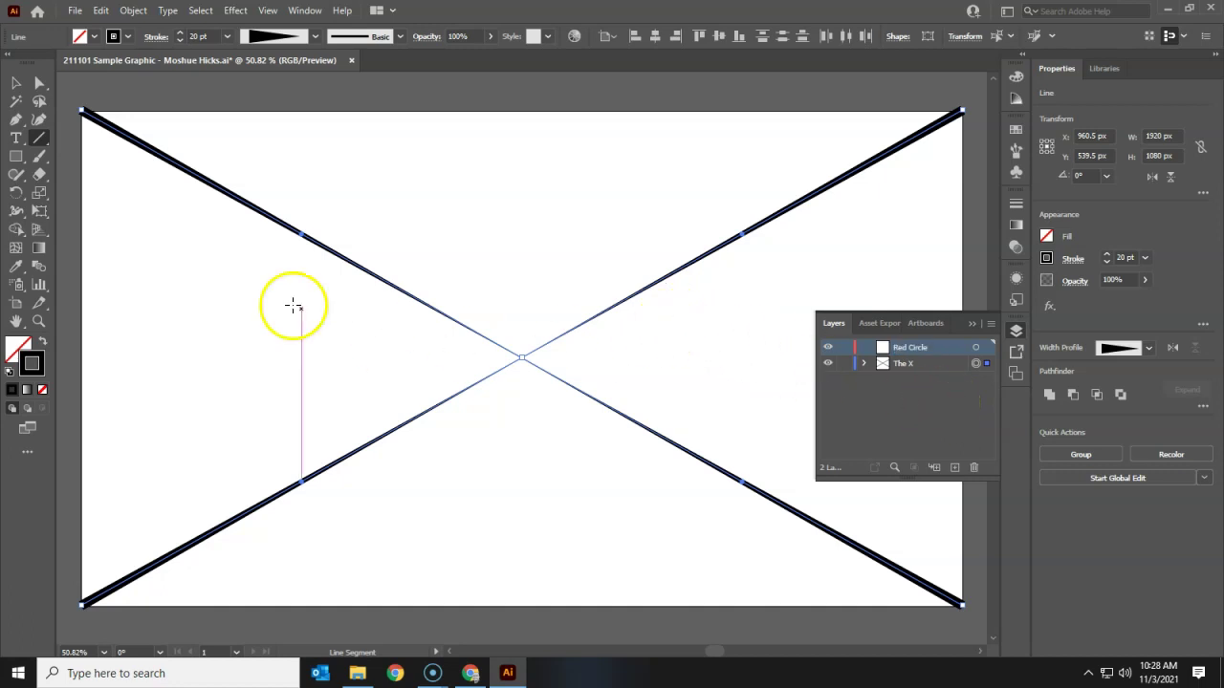
Select the Ellipse Tool from the Rectangle flyout, draw a trial circle, and undo it.
click(17, 159)
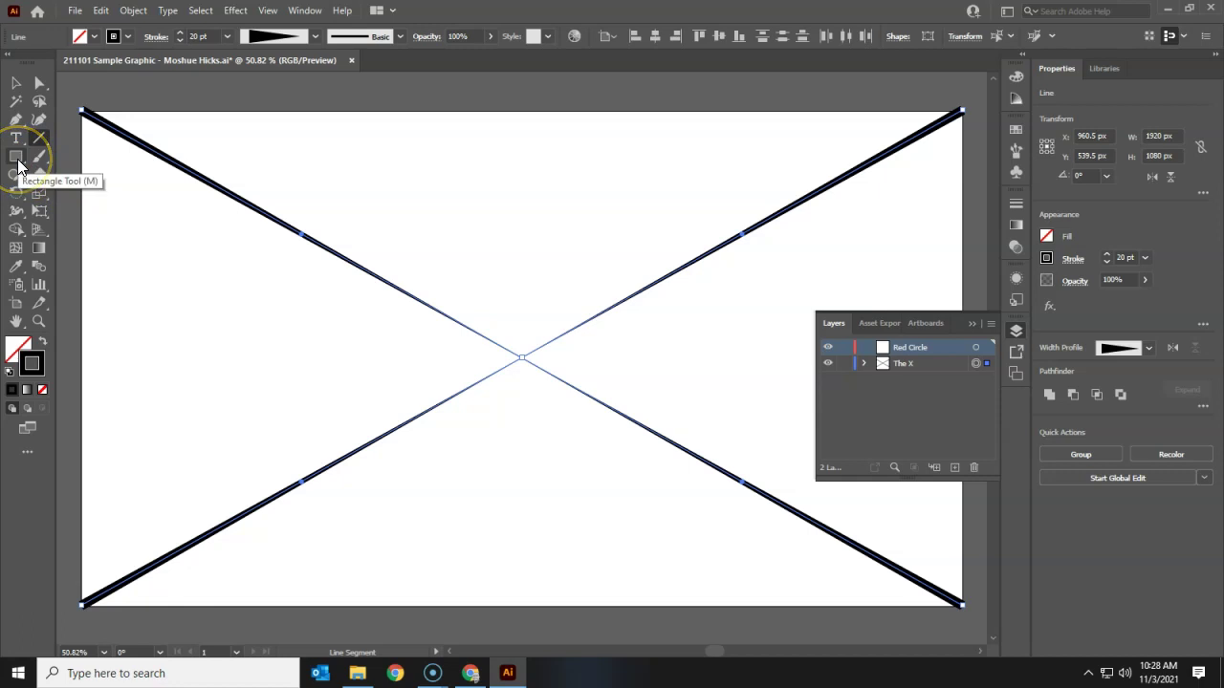
drag(18, 165, 112, 192)
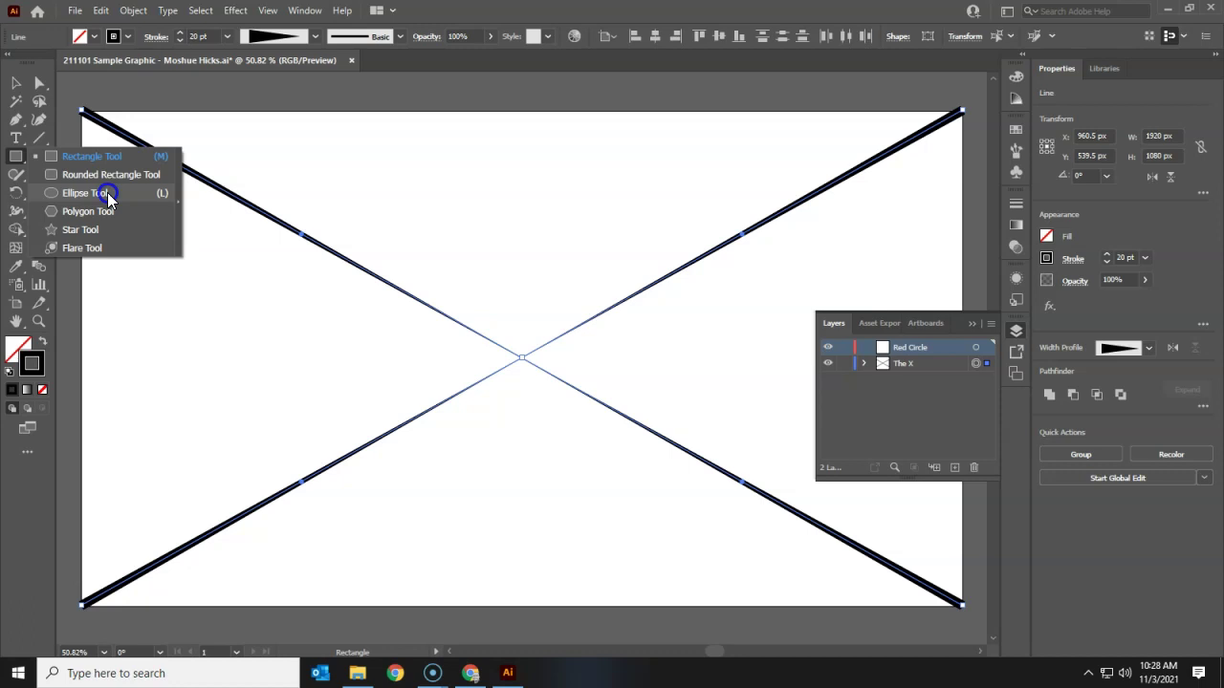
drag(107, 192, 107, 192)
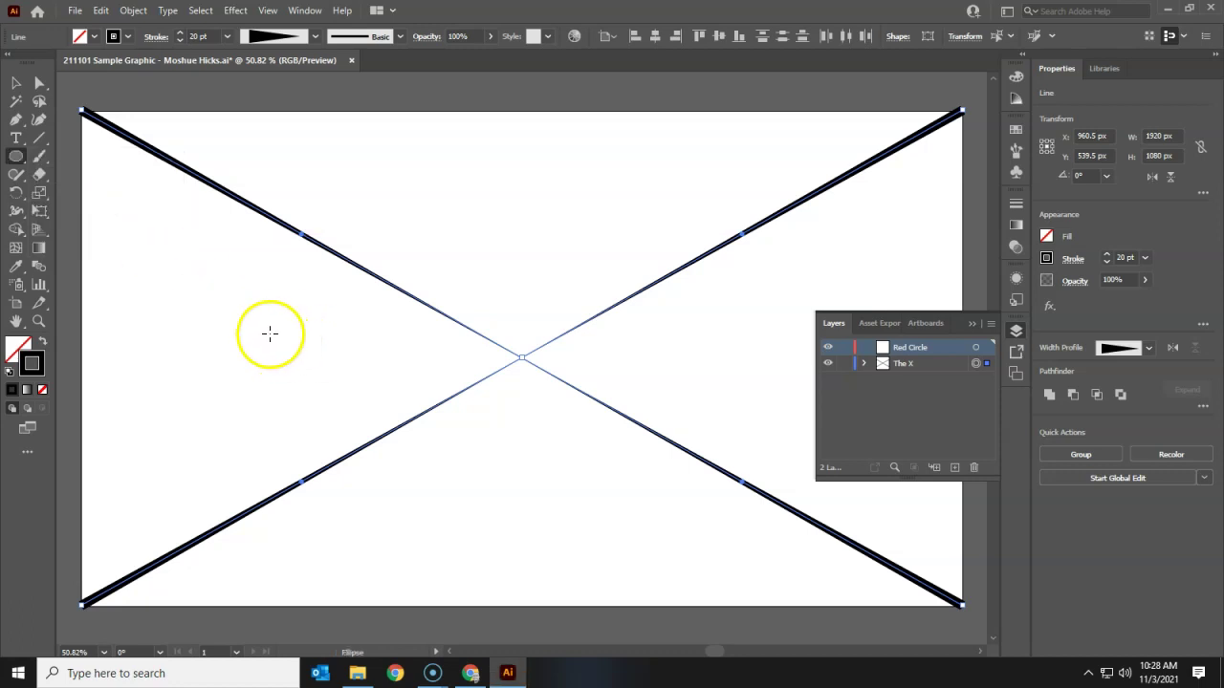
drag(265, 319, 574, 447)
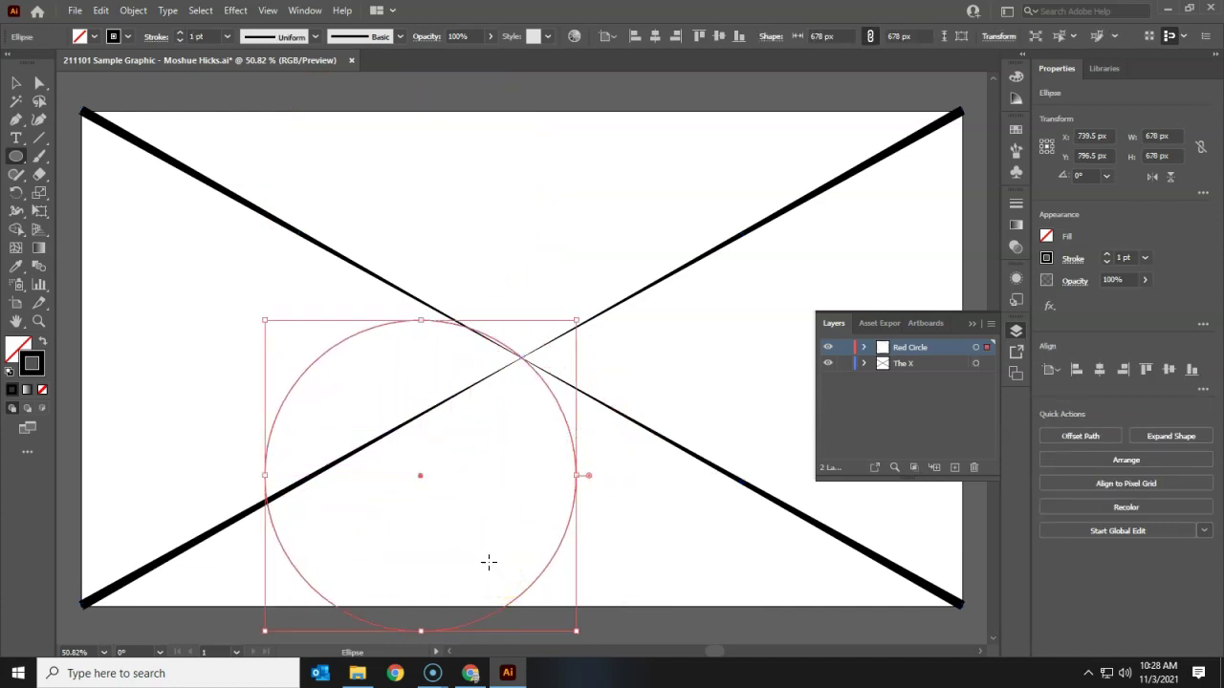
key(ctrl+z)
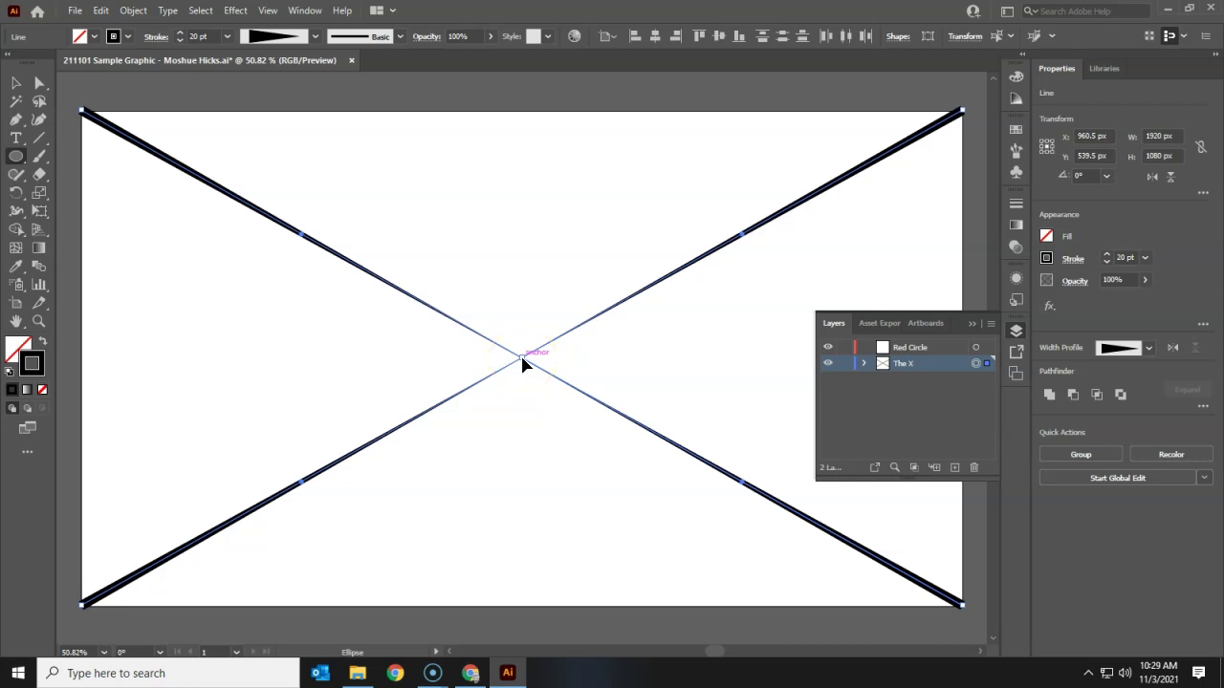
Undo the accidental bend in the X's line, then deselect everything with the Selection Tool.
drag(523, 360, 656, 216)
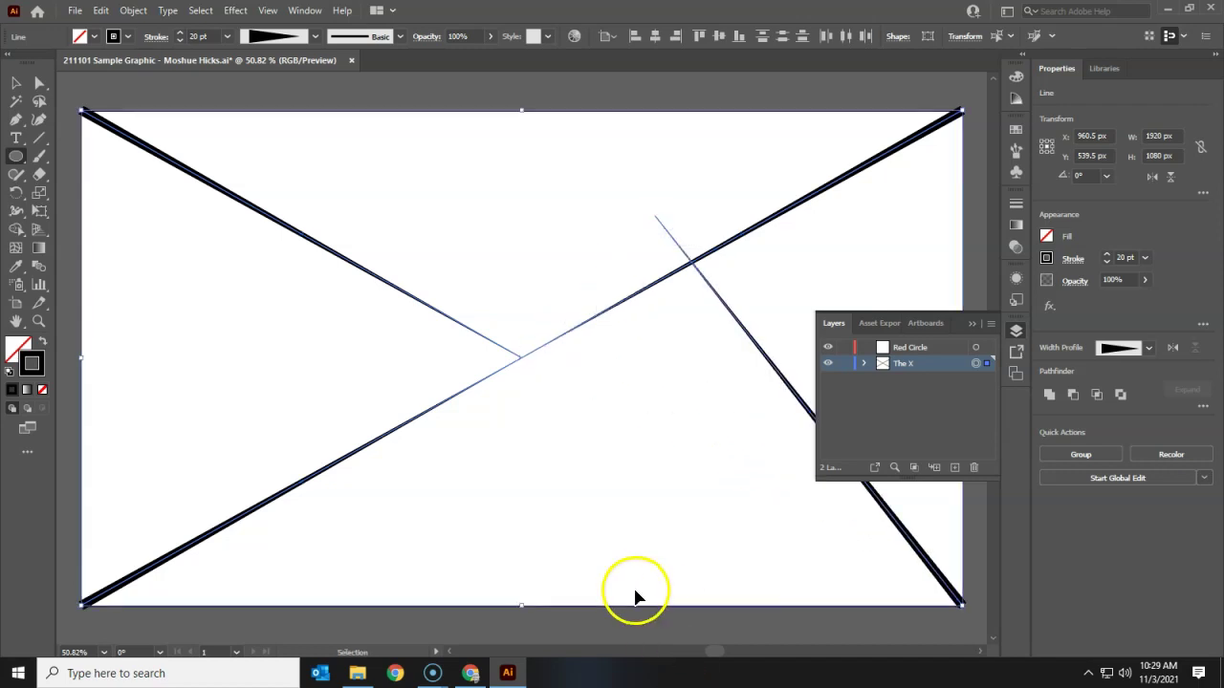
key(ctrl+z)
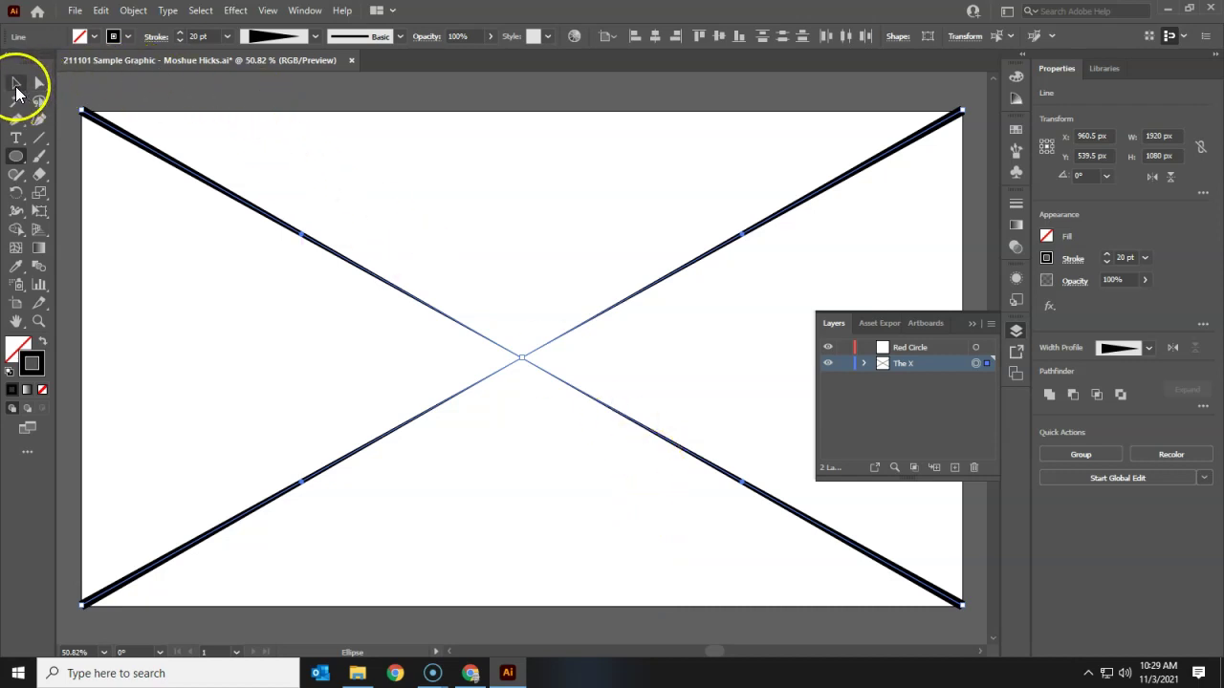
click(14, 85)
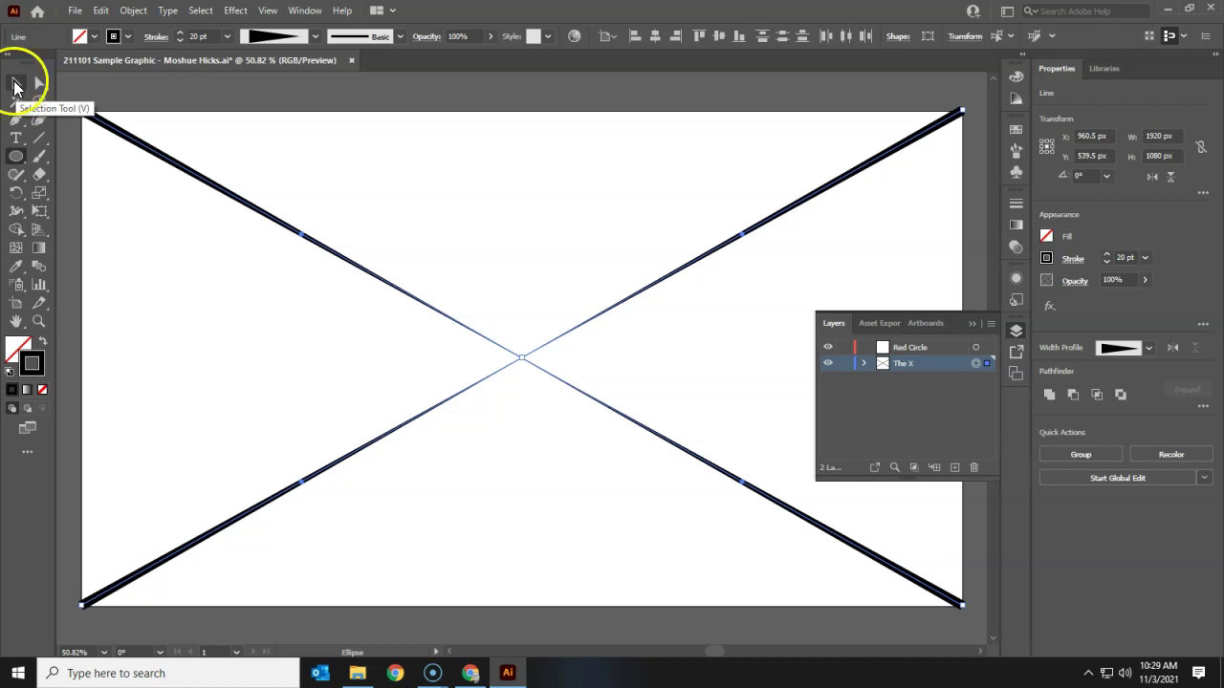
click(218, 297)
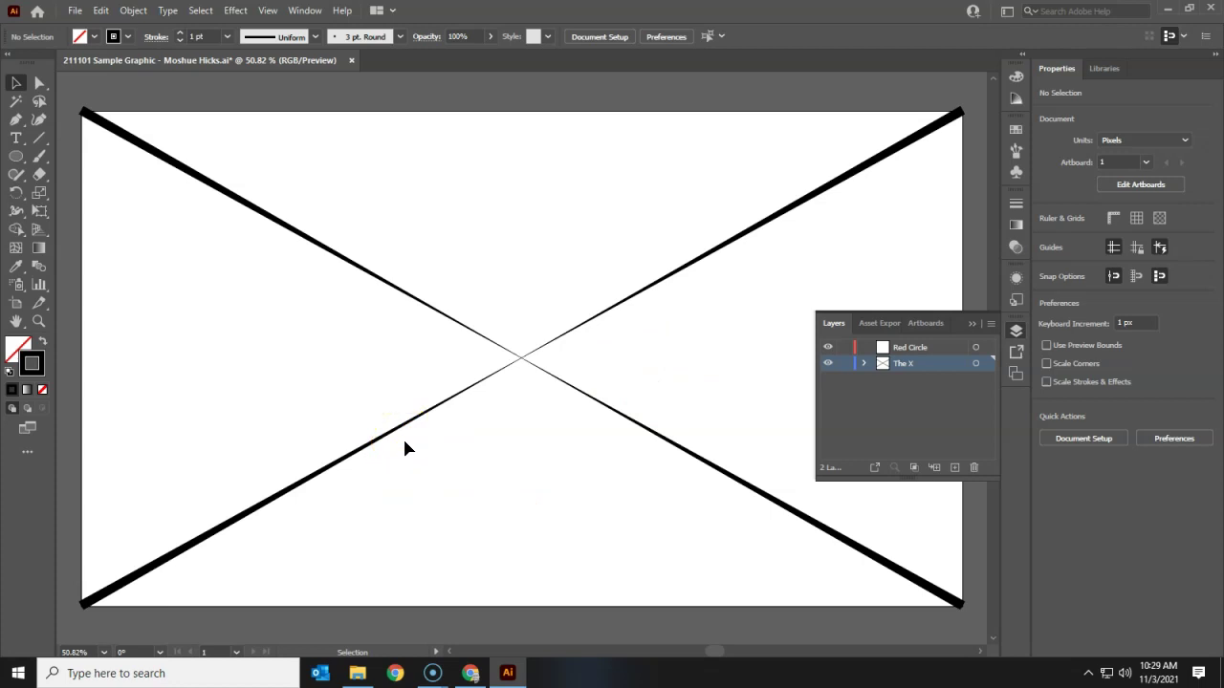
click(199, 11)
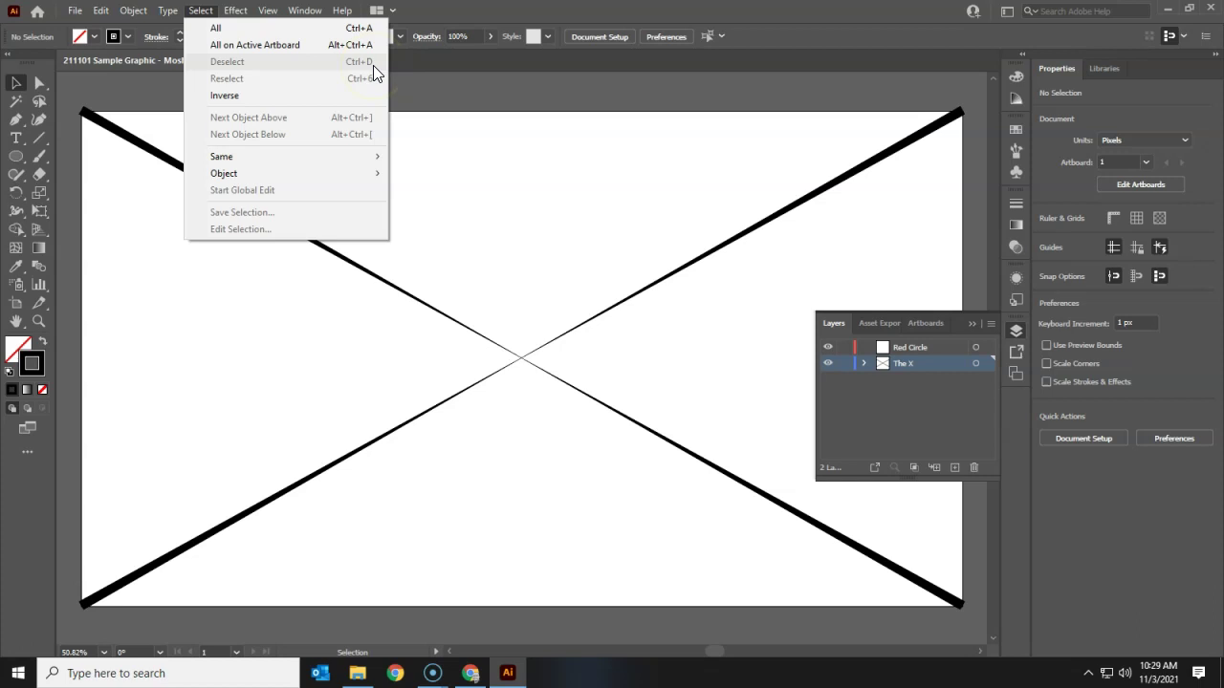
click(446, 13)
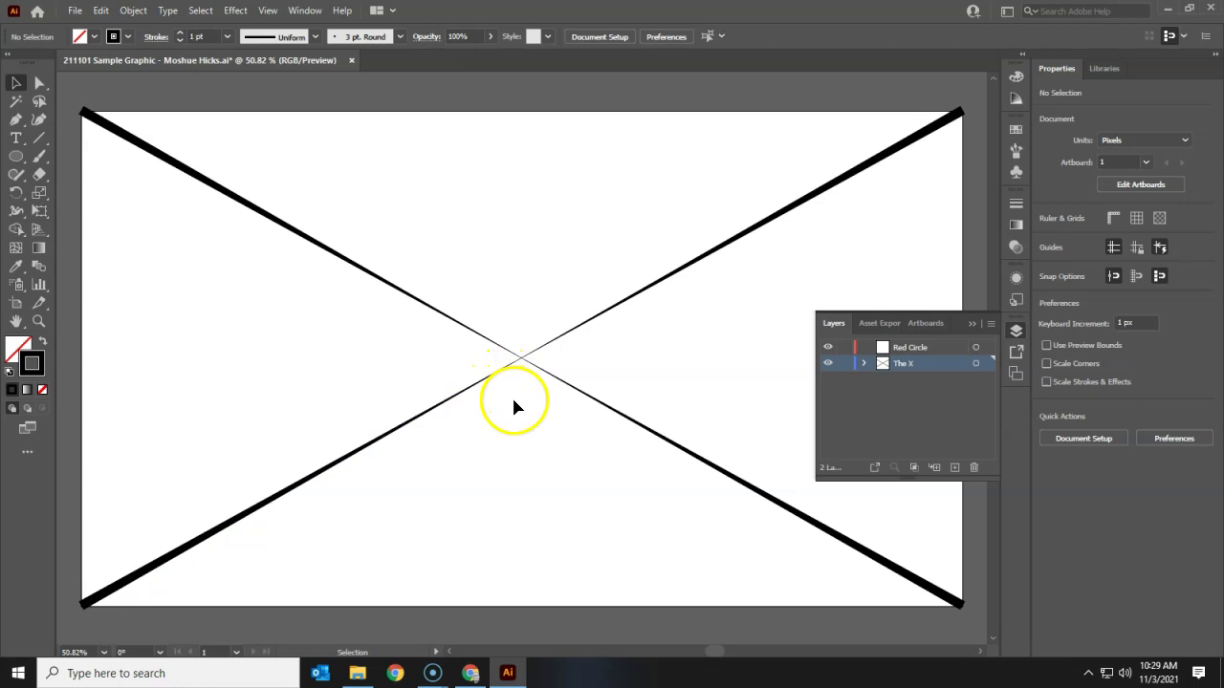
Draw a 1036 × 1036 px circle from the X's centre anchor with the Ellipse Tool.
click(16, 156)
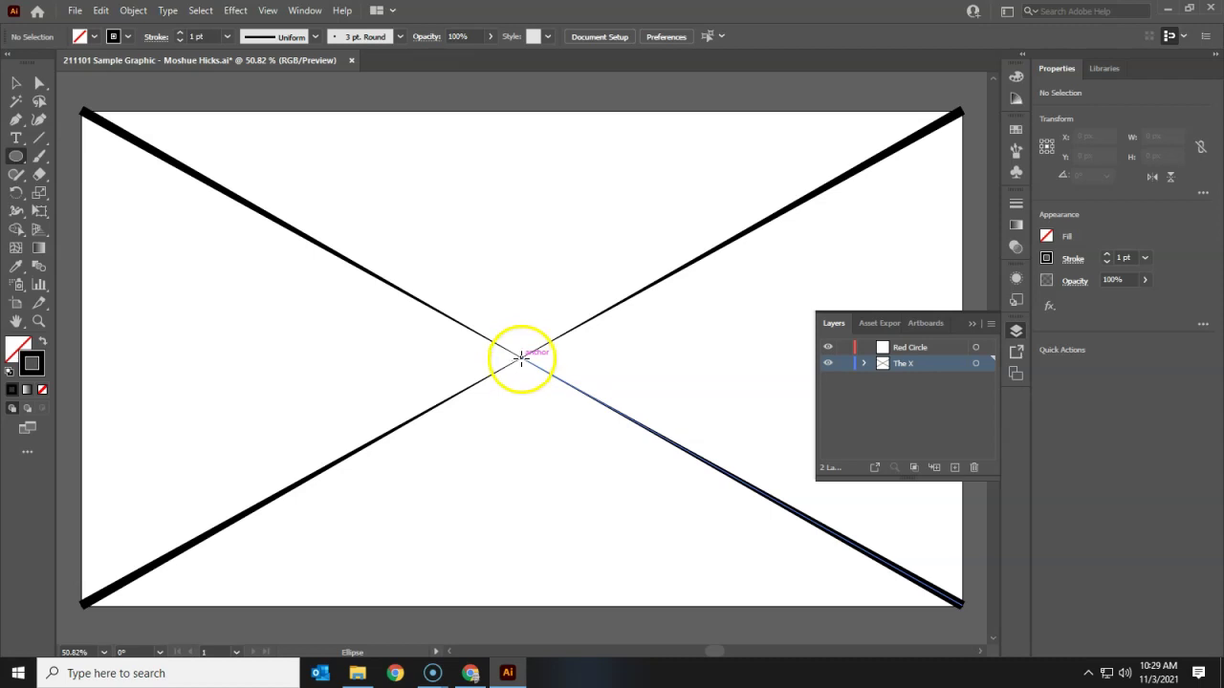
mouse_move(519, 359)
mouse_down()
mouse_move(669, 194)
mouse_move(603, 265)
mouse_move(752, 186)
mouse_move(614, 291)
mouse_move(735, 216)
mouse_move(596, 312)
mouse_move(730, 238)
mouse_move(579, 289)
mouse_move(677, 247)
mouse_move(617, 284)
mouse_move(770, 228)
mouse_move(599, 299)
mouse_move(759, 223)
mouse_up()
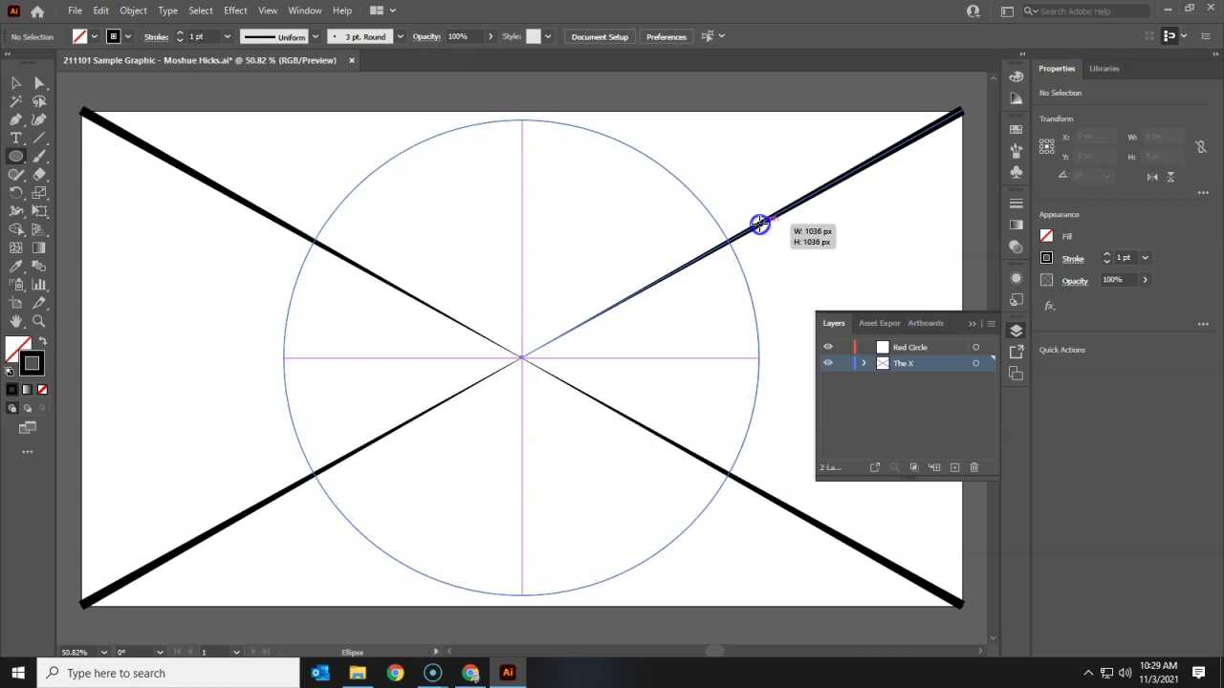
drag(759, 224, 760, 223)
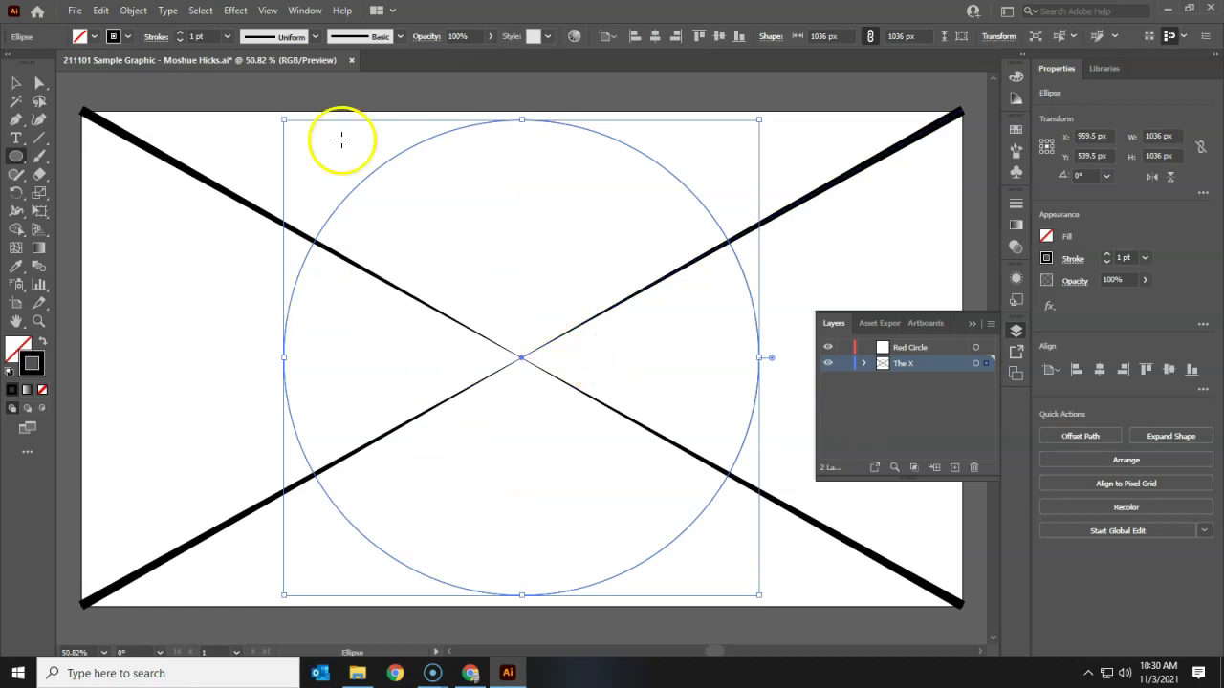
Raise the circle's stroke weight to 15 pt in the Control bar.
click(178, 33)
click(179, 33)
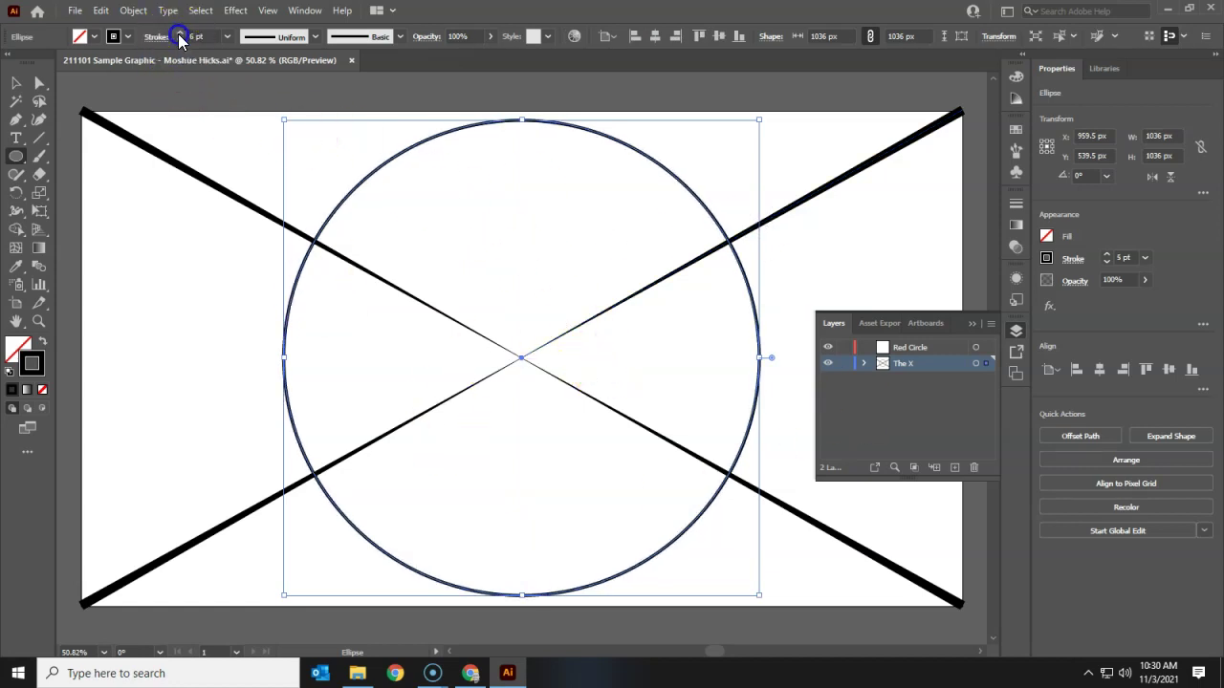
click(179, 34)
click(179, 34)
click(178, 34)
click(178, 35)
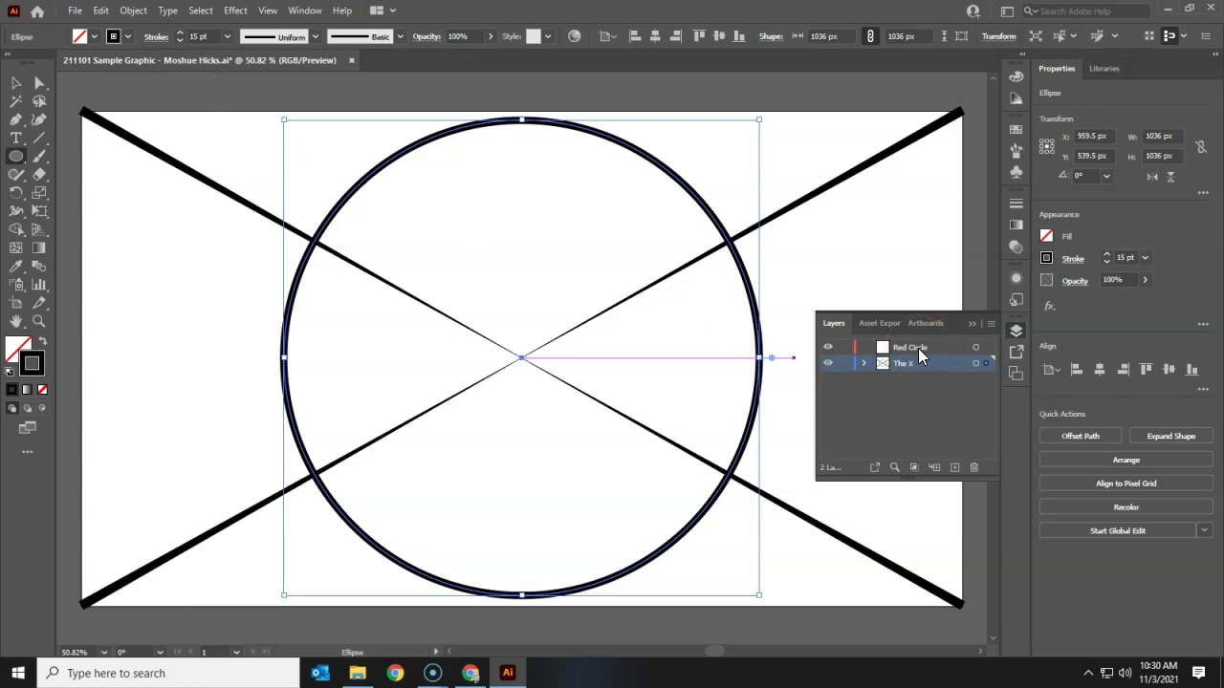
Drag the <Ellipse> from The X onto Red Circle, toggling layer visibility to verify.
click(888, 367)
click(863, 365)
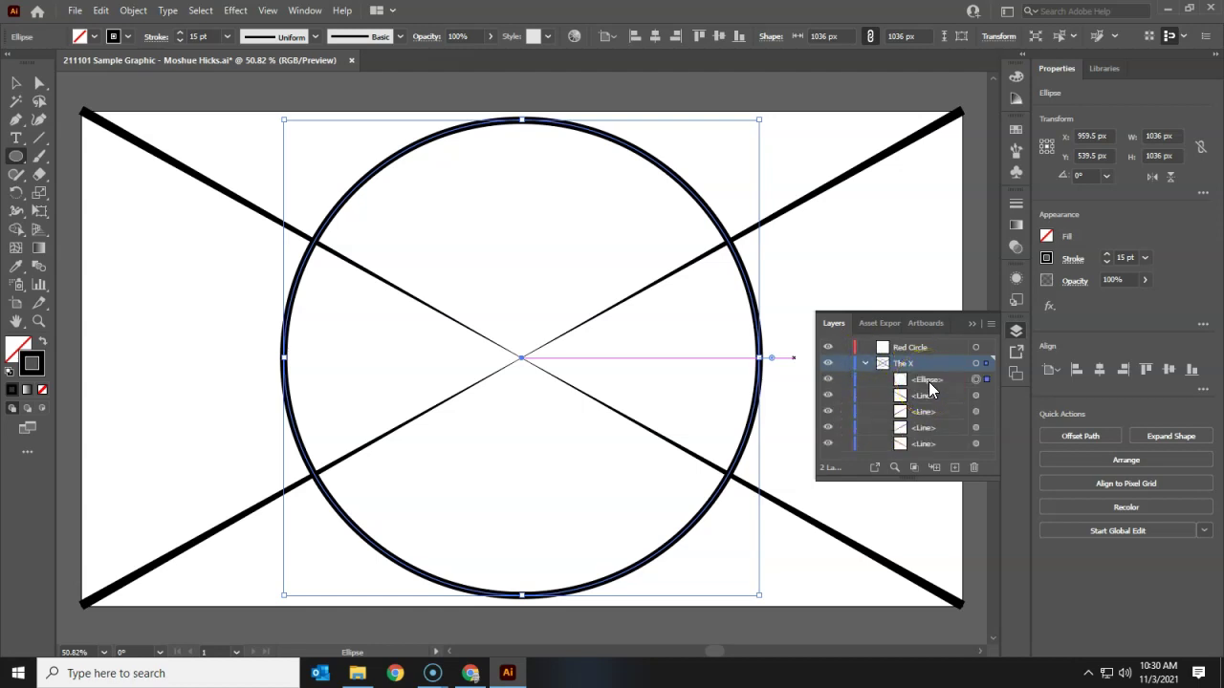
click(928, 382)
click(885, 459)
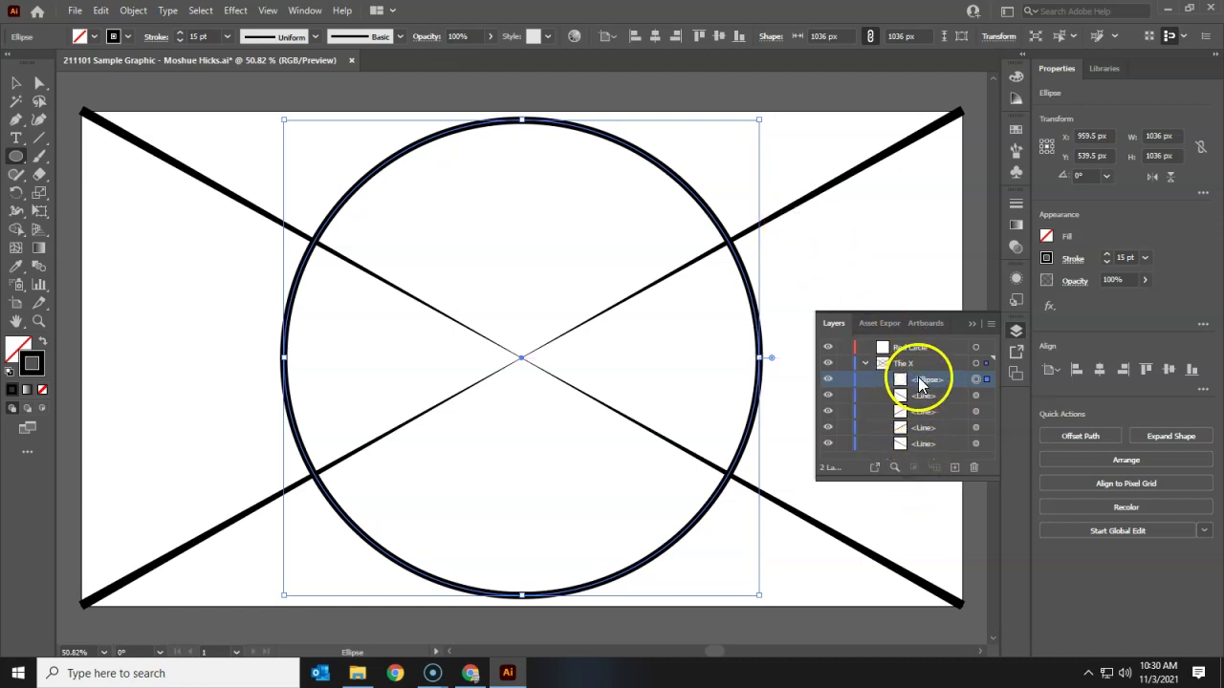
drag(919, 379, 911, 347)
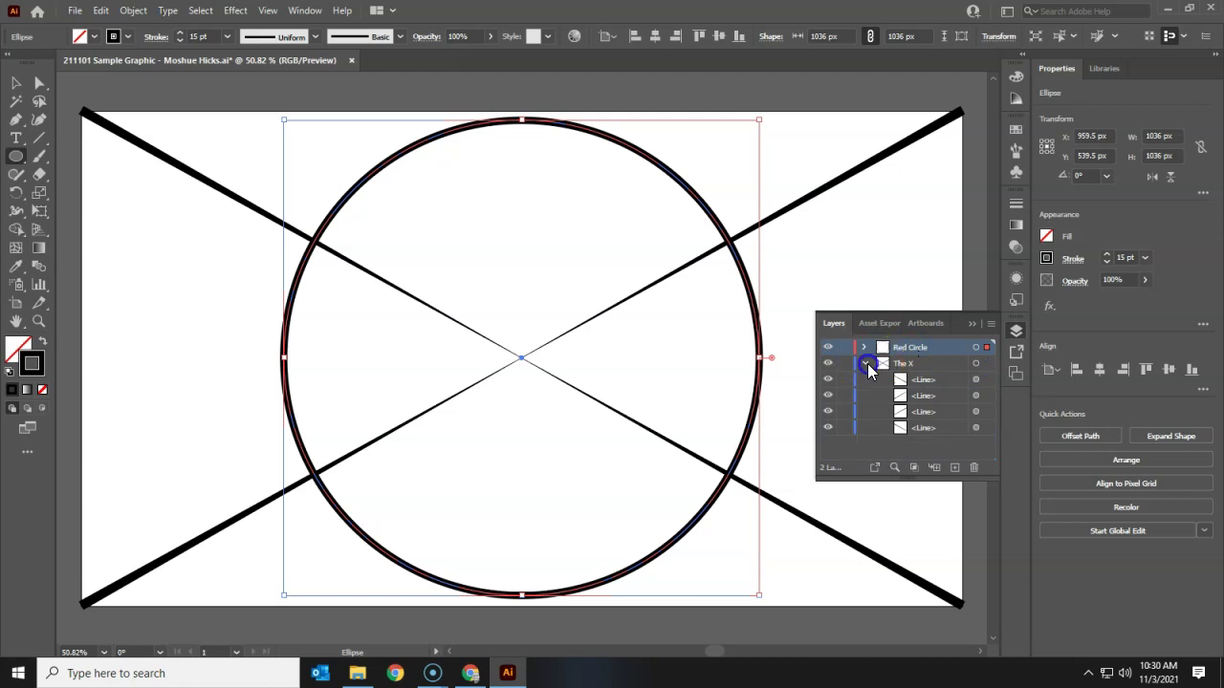
click(866, 364)
click(829, 365)
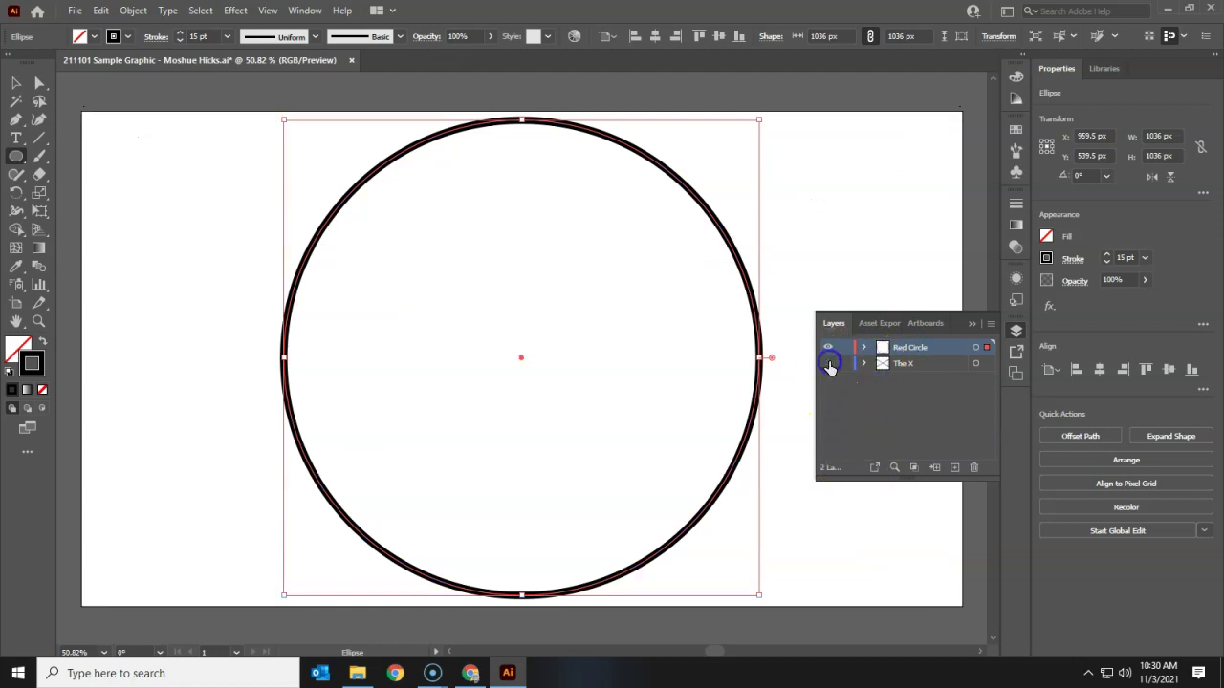
click(828, 365)
click(829, 348)
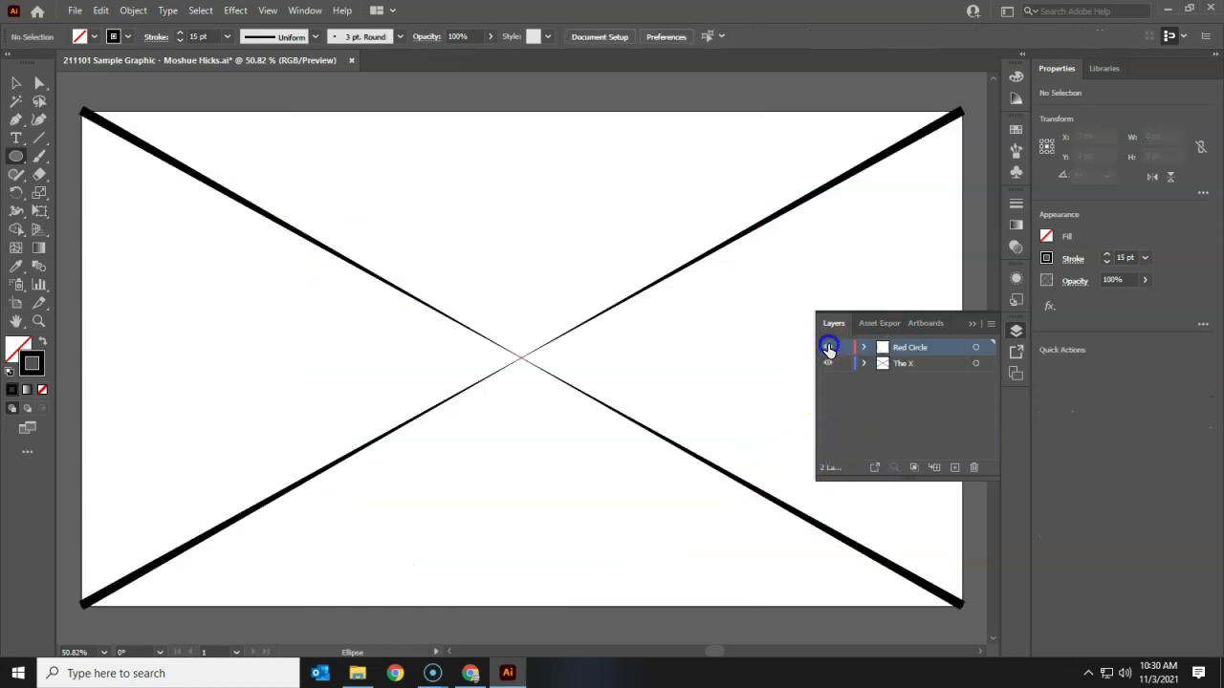
click(828, 349)
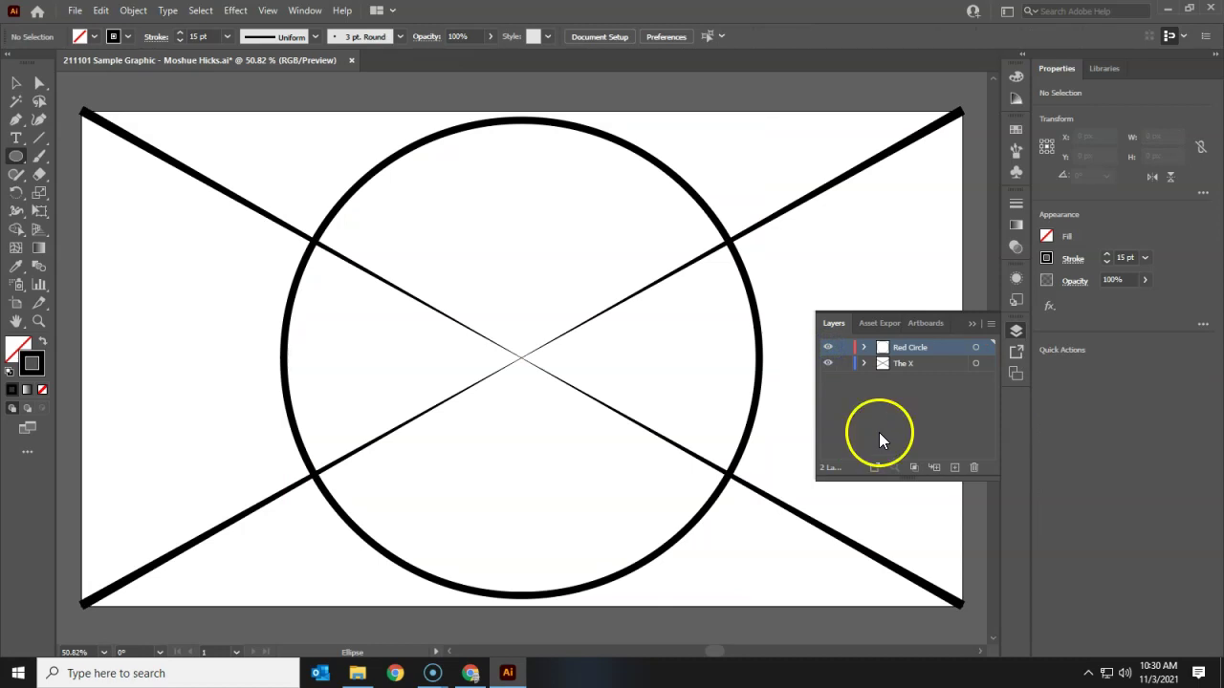
Select the circle and try stroke hues in the Color Picker without applying them.
click(975, 347)
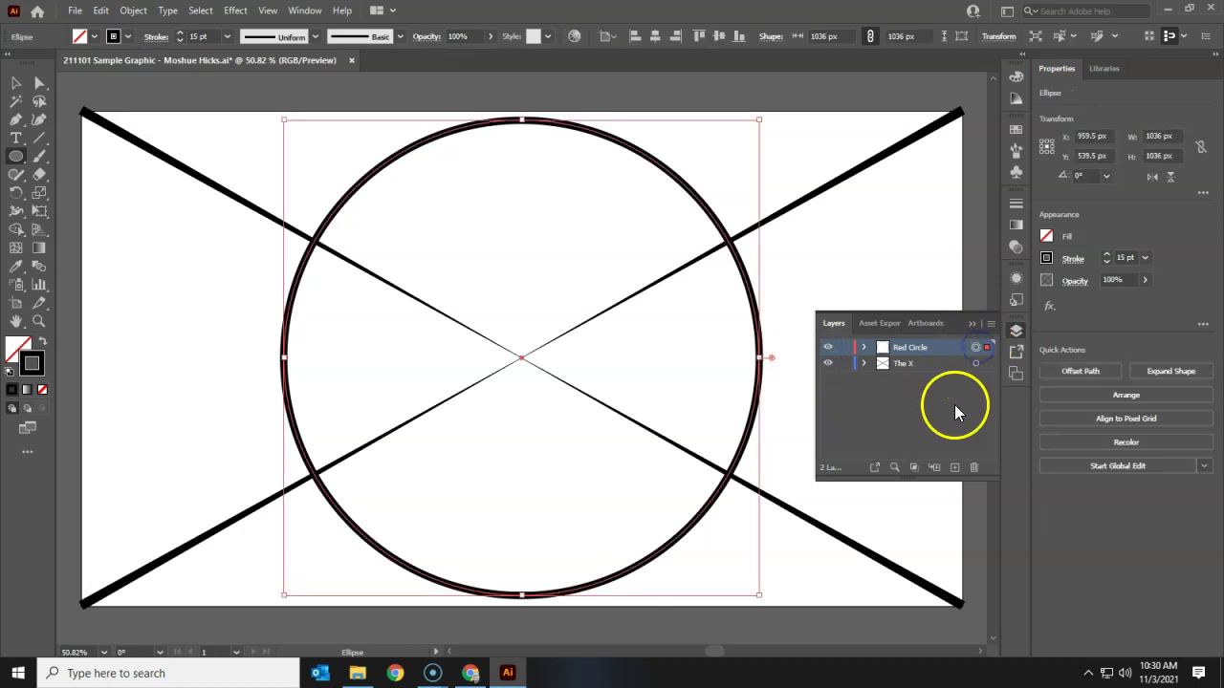
click(19, 348)
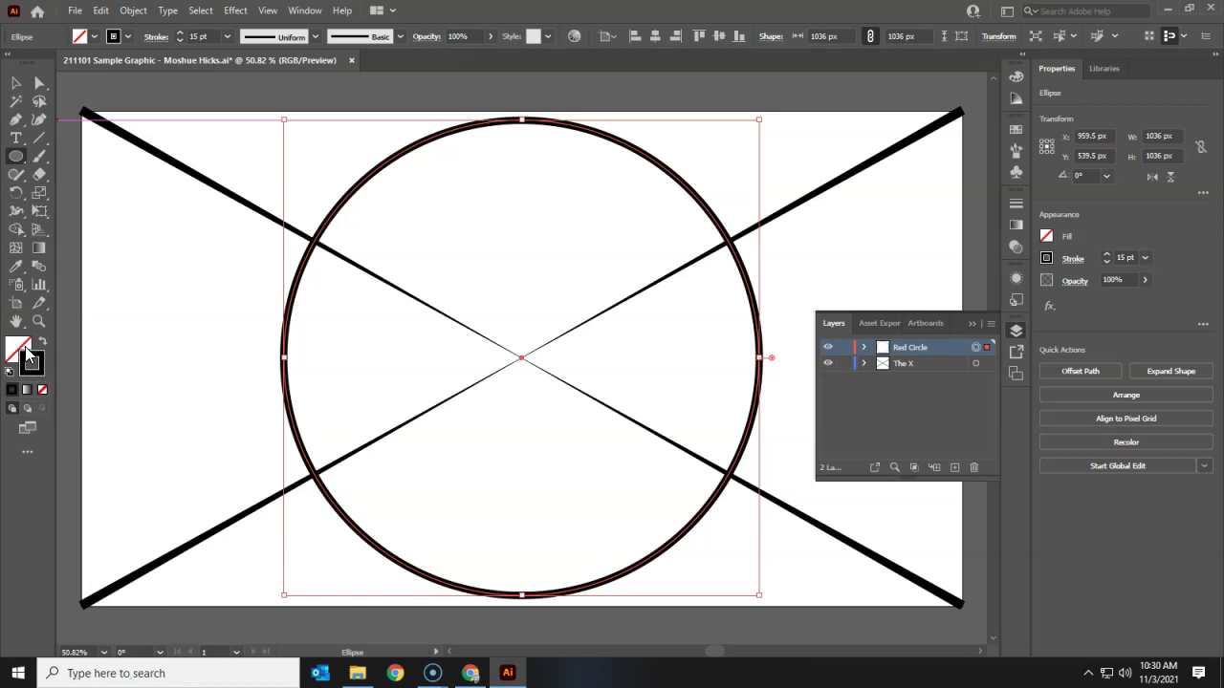
click(38, 361)
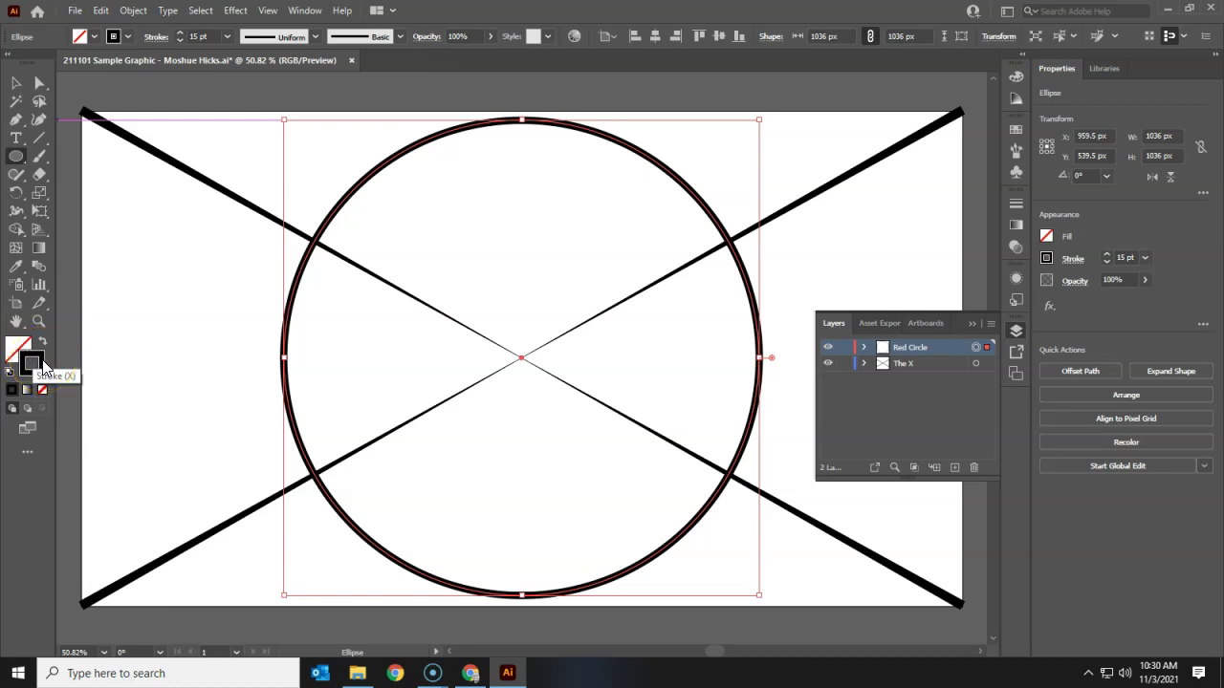
double_click(32, 363)
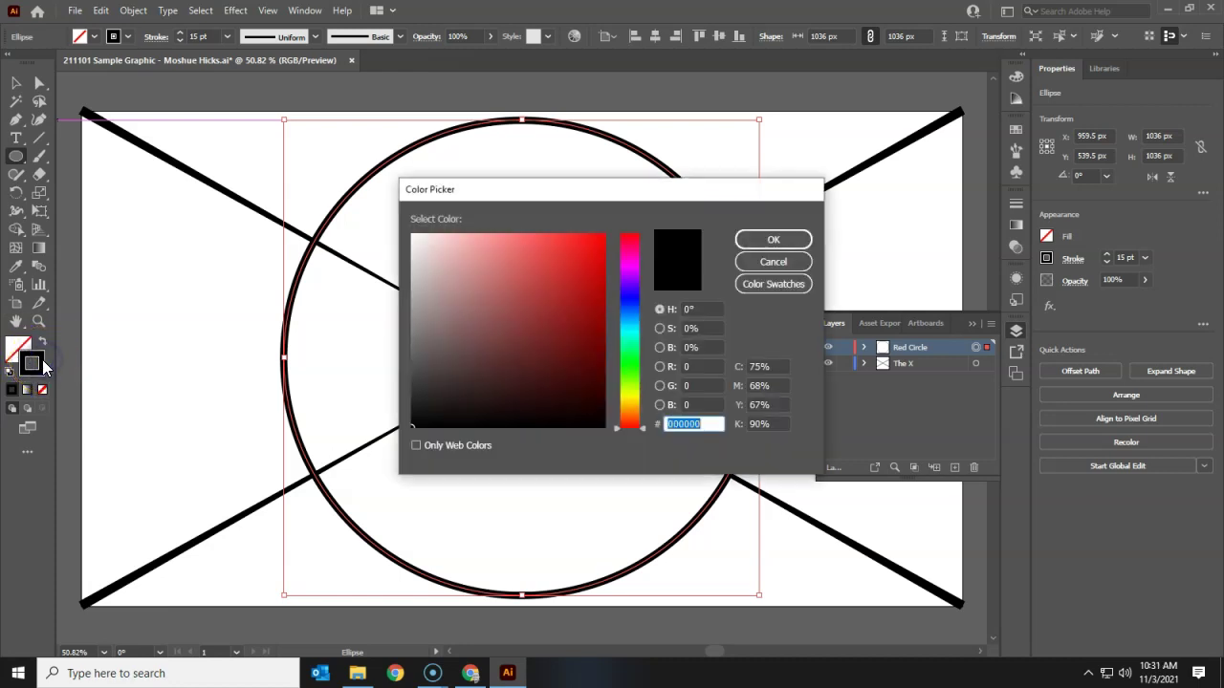
mouse_move(623, 281)
mouse_down()
mouse_move(627, 246)
mouse_move(620, 435)
mouse_move(622, 300)
mouse_up()
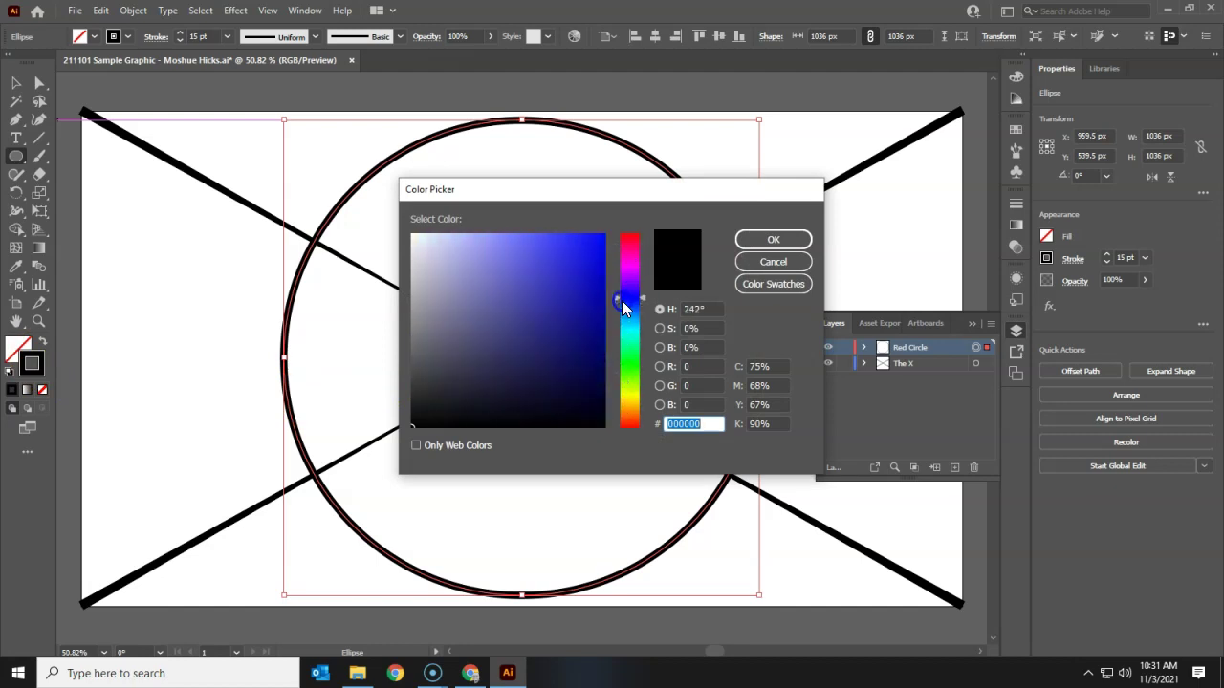
click(772, 262)
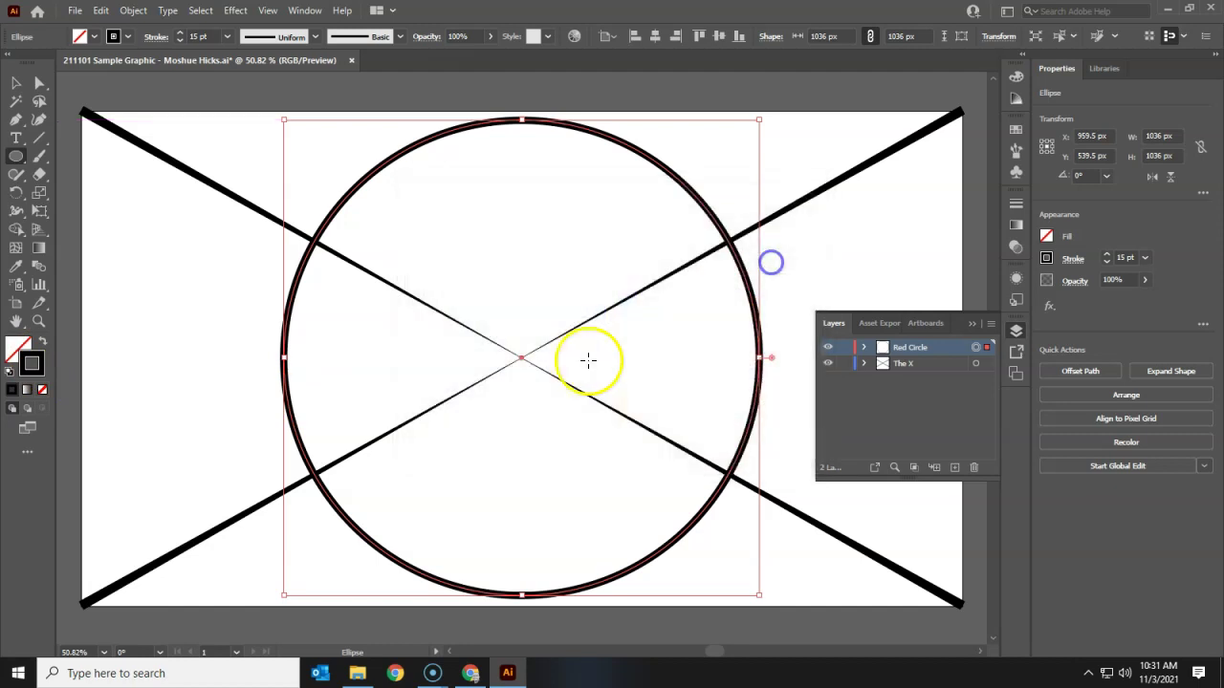
Apply the red swatch to the circle's stroke.
click(131, 42)
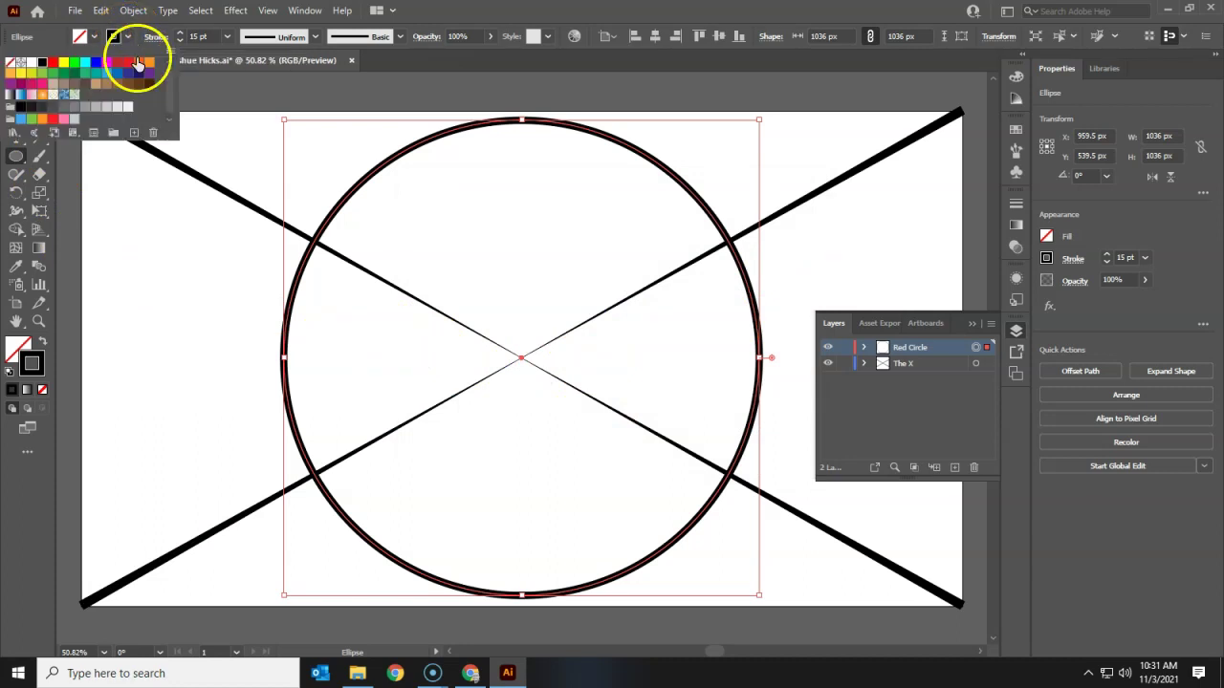
scroll(67, 91, down, 2)
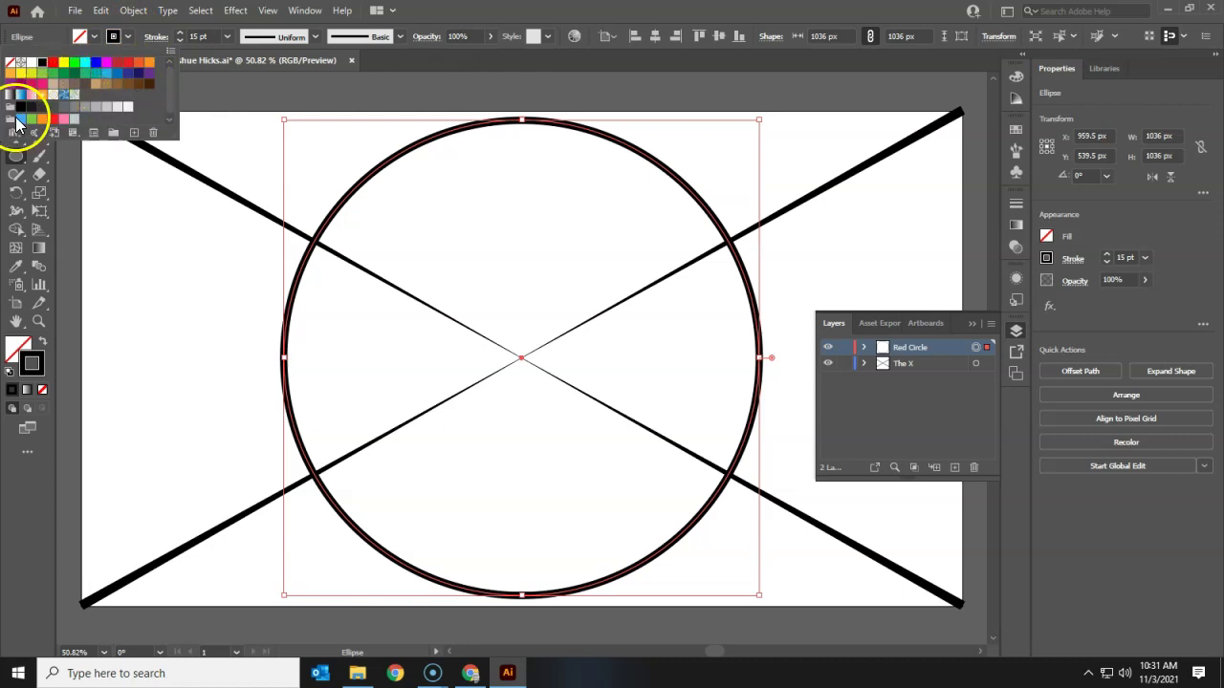
click(53, 62)
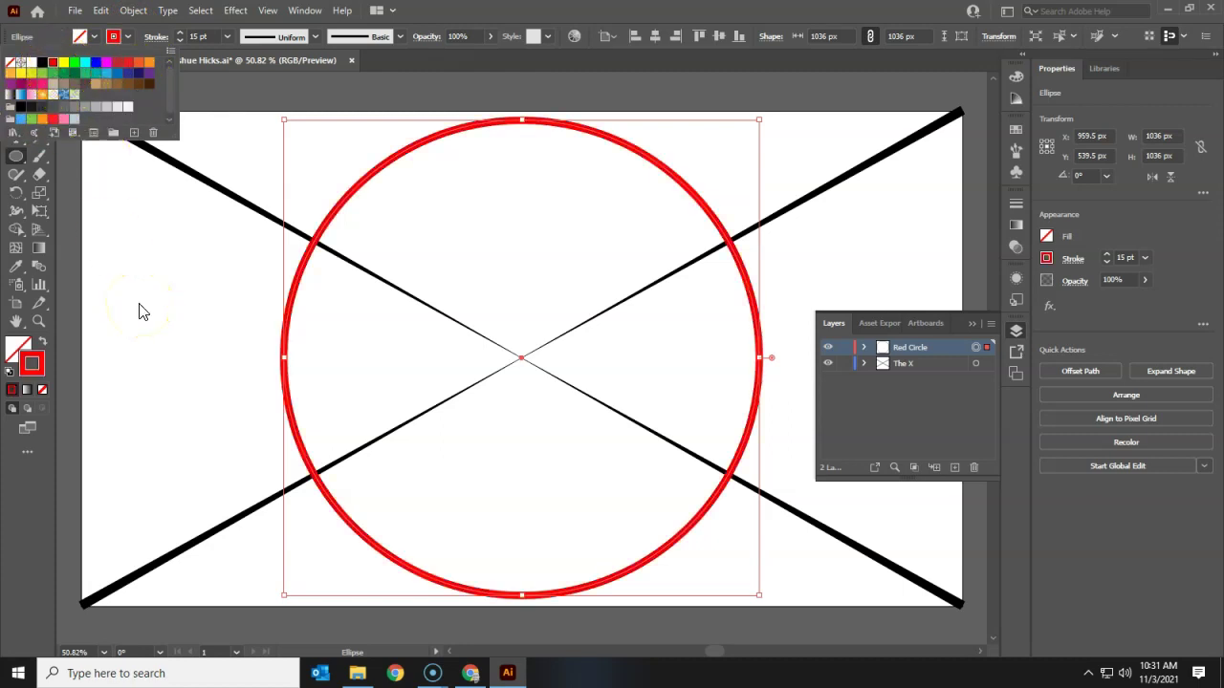
Add a new layer named 'Green Circle'.
click(955, 466)
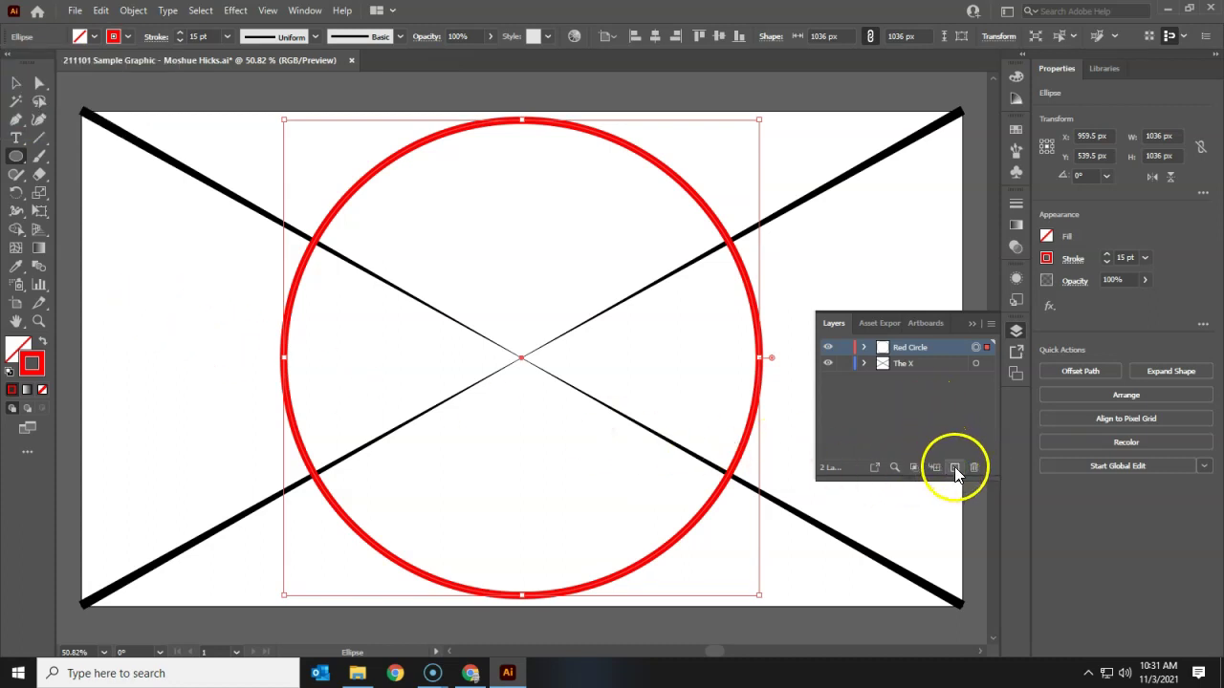
click(954, 466)
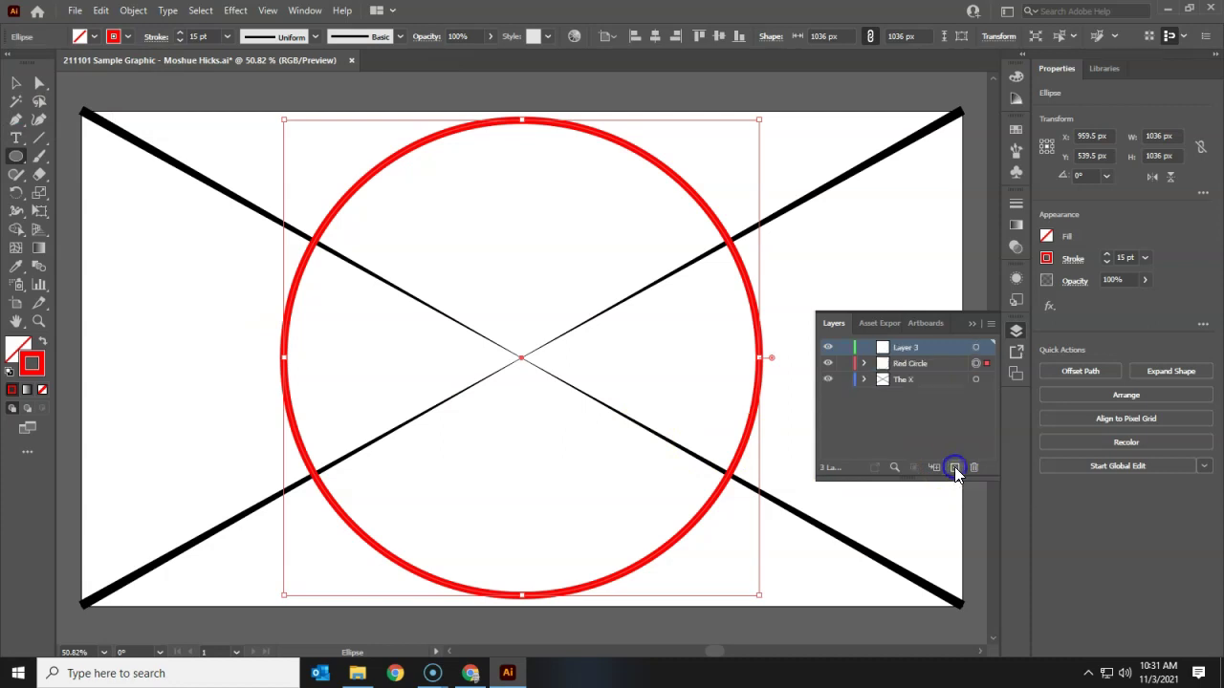
double_click(913, 348)
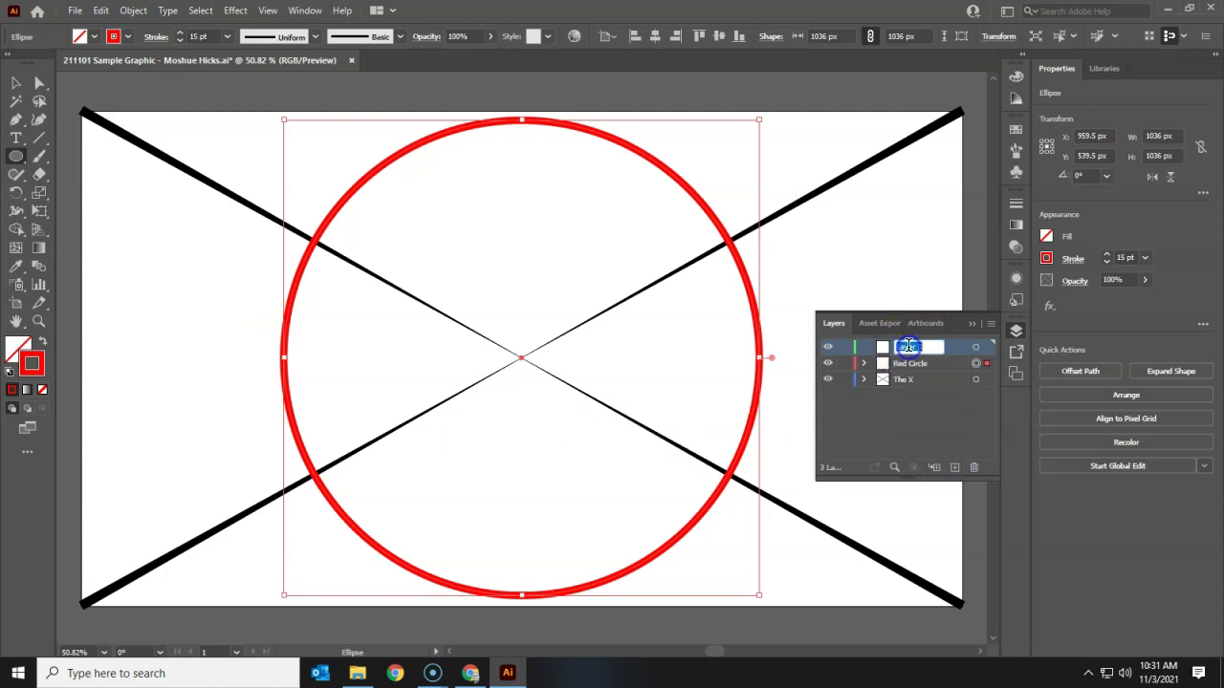
text(Green Circle)
key(Return)
click(892, 365)
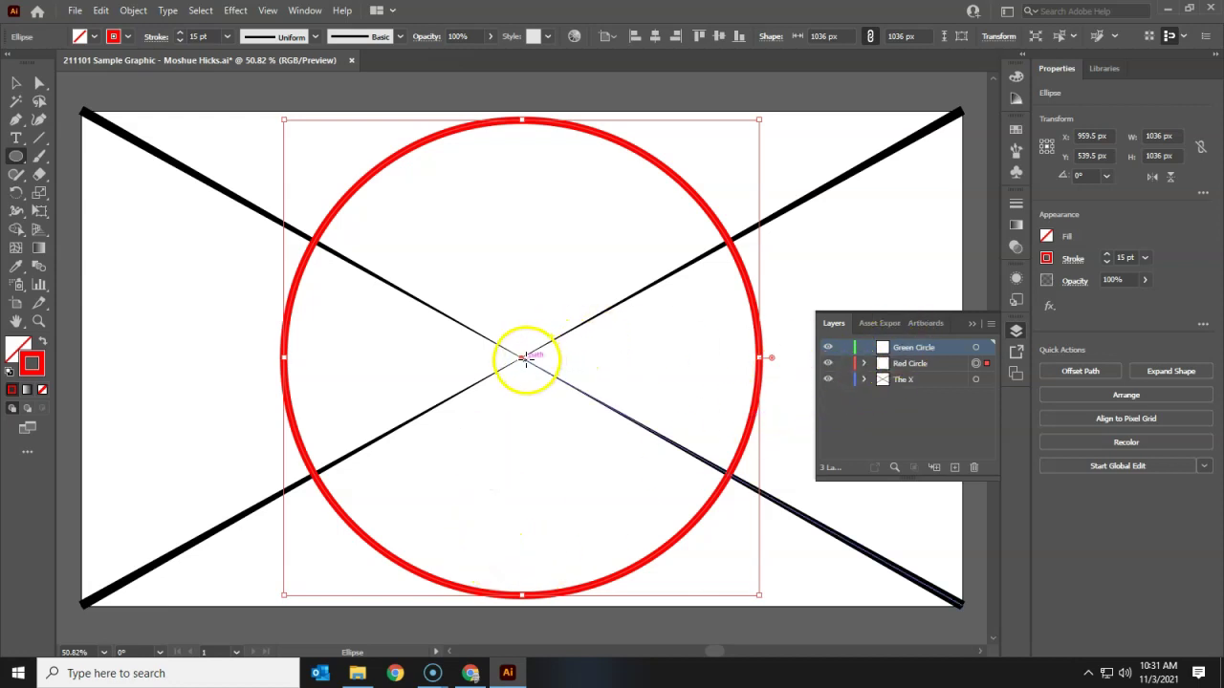
On Green Circle, draw a 792 px circle from the X's centre with a green stroke.
click(977, 349)
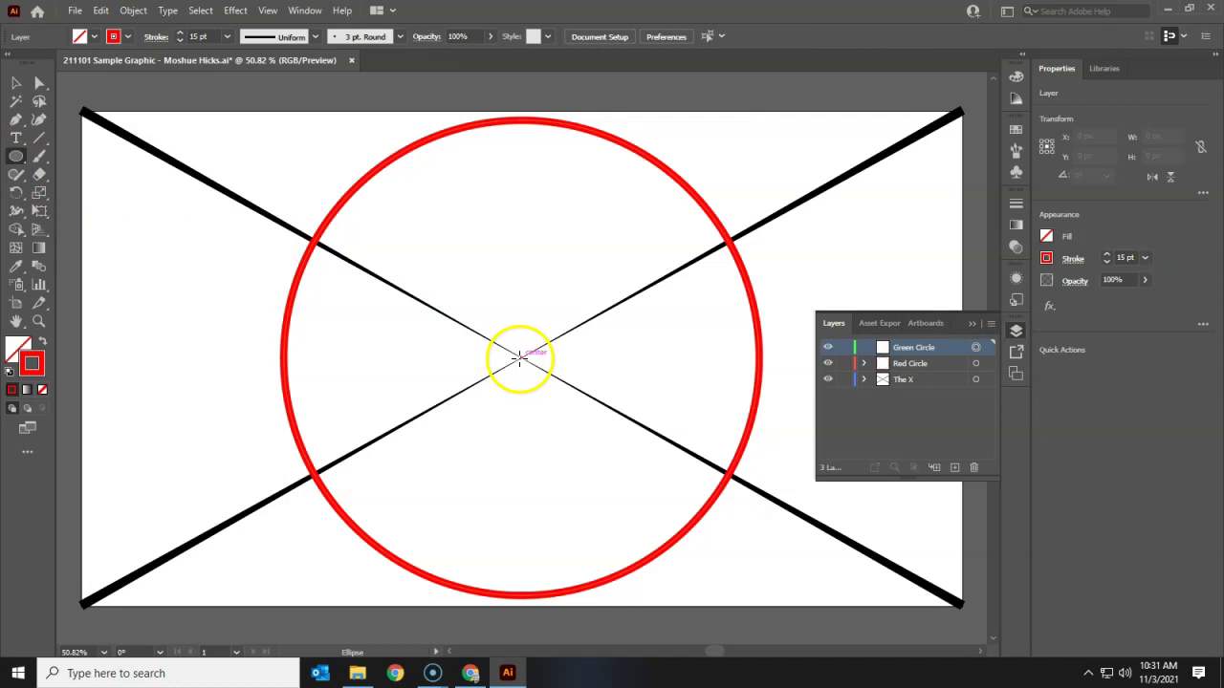
mouse_move(519, 358)
mouse_down()
mouse_move(621, 325)
mouse_move(716, 319)
mouse_move(704, 324)
mouse_up()
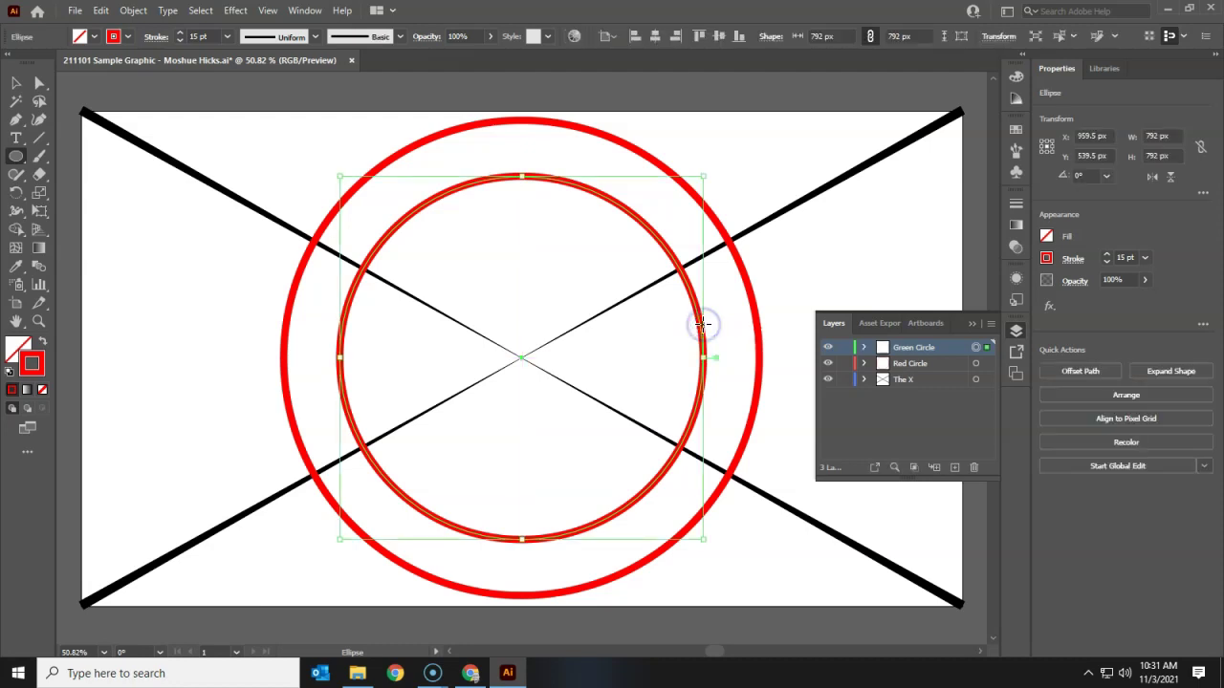
click(129, 37)
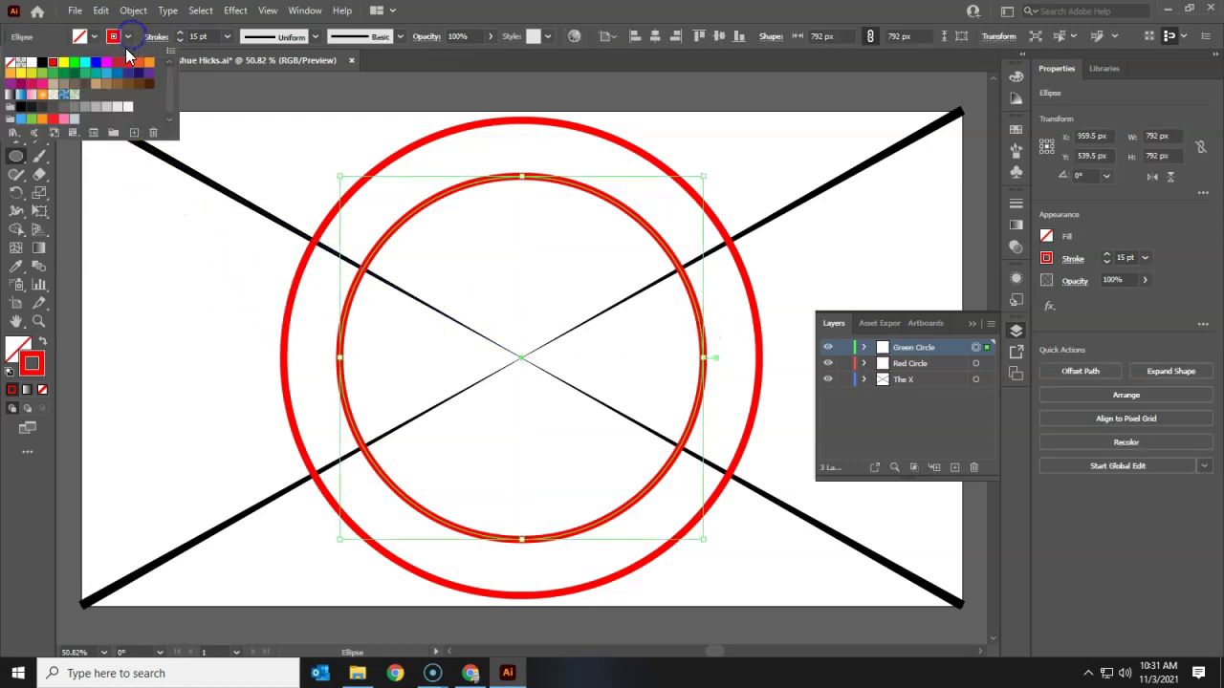
click(77, 65)
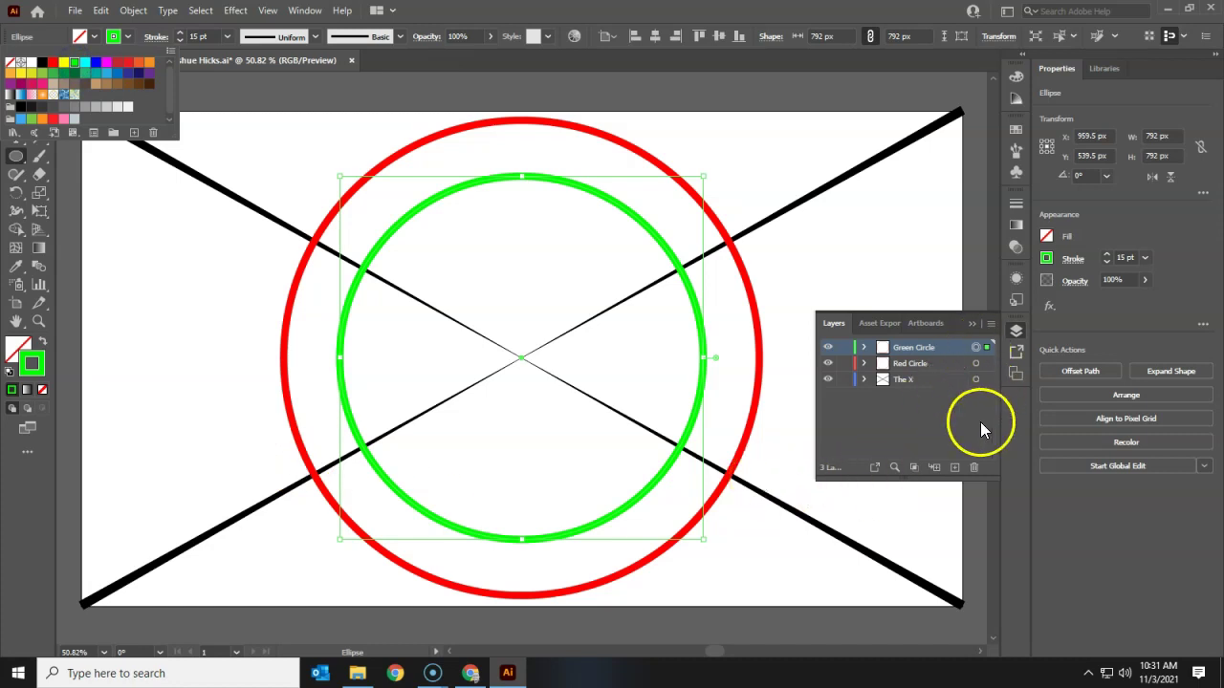
click(955, 467)
Add a new layer named 'Blue Circle' and target it for new artwork.
click(954, 468)
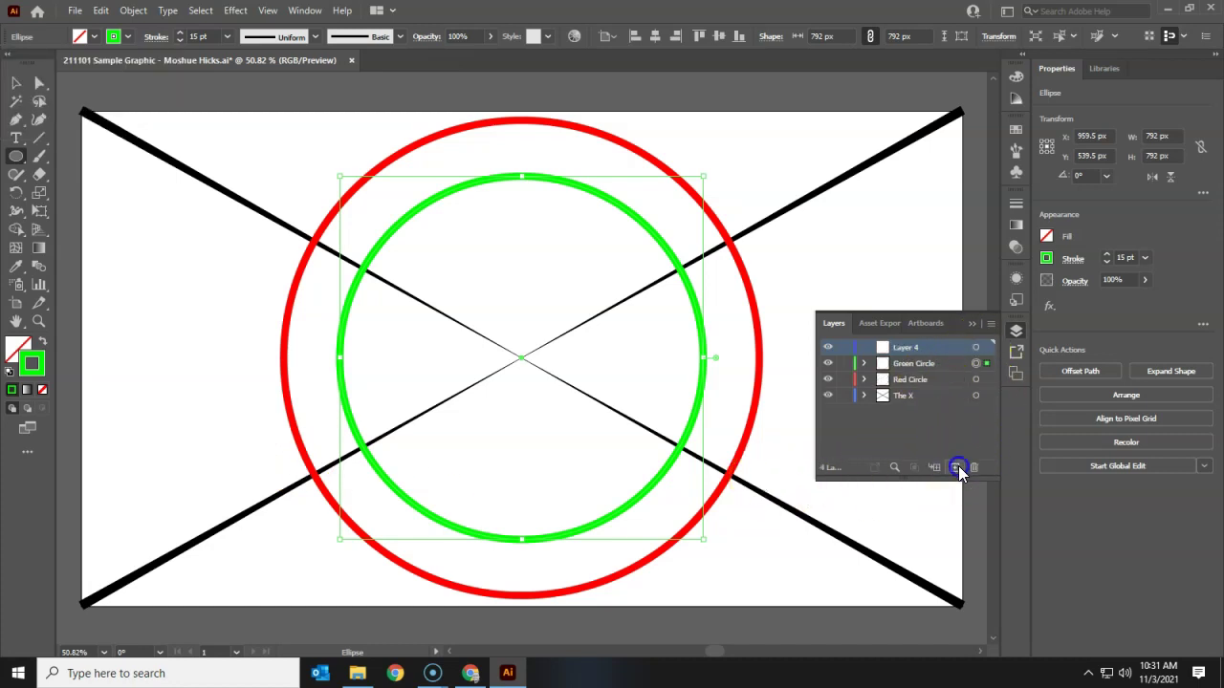
click(908, 347)
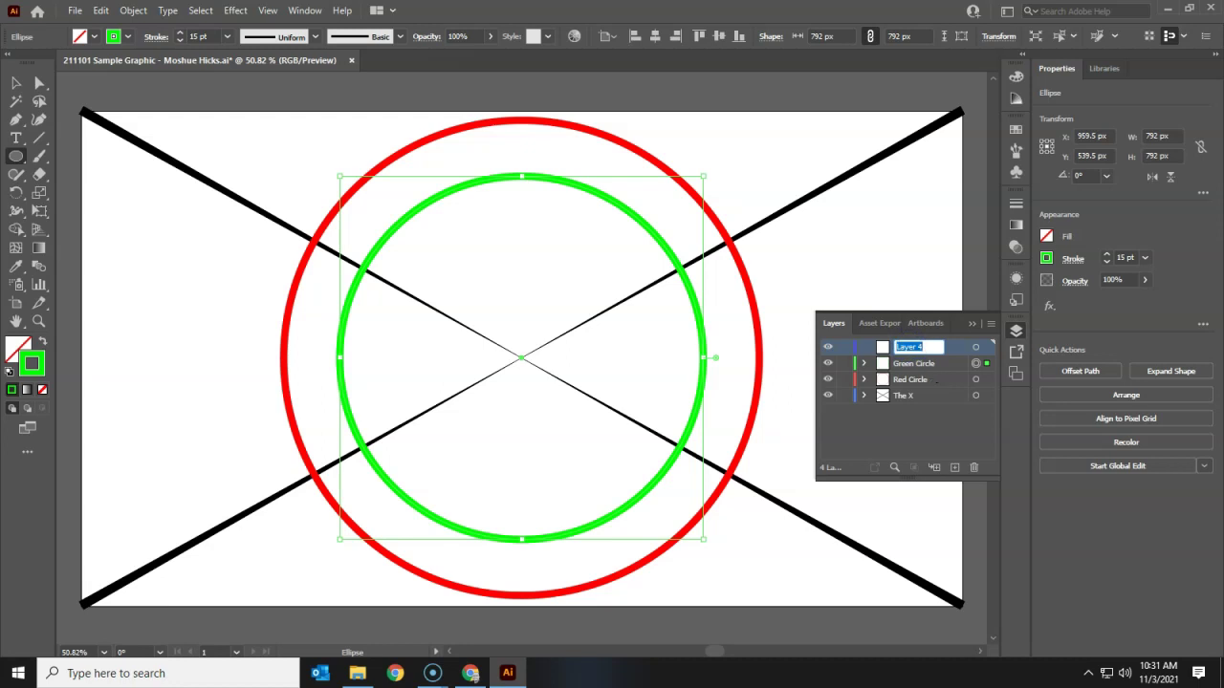
text(Blue Circle)
click(976, 349)
click(975, 350)
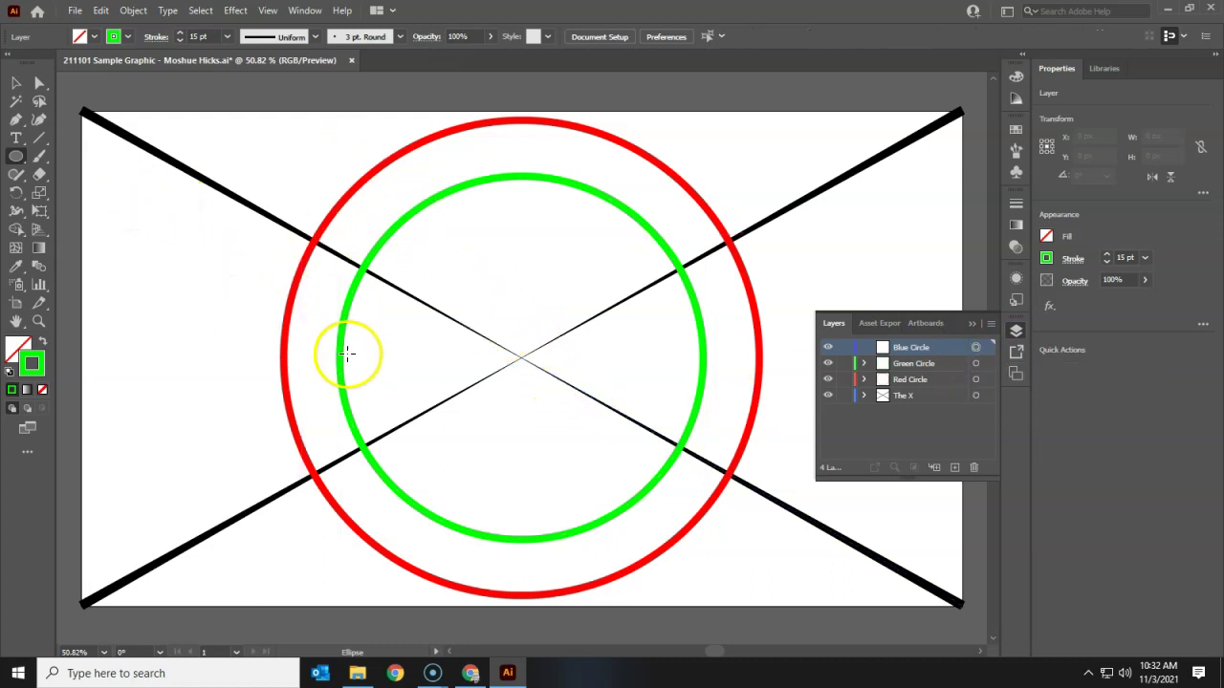
Draw a 576 px circle from the X's centre with a cyan stroke.
drag(520, 356, 656, 276)
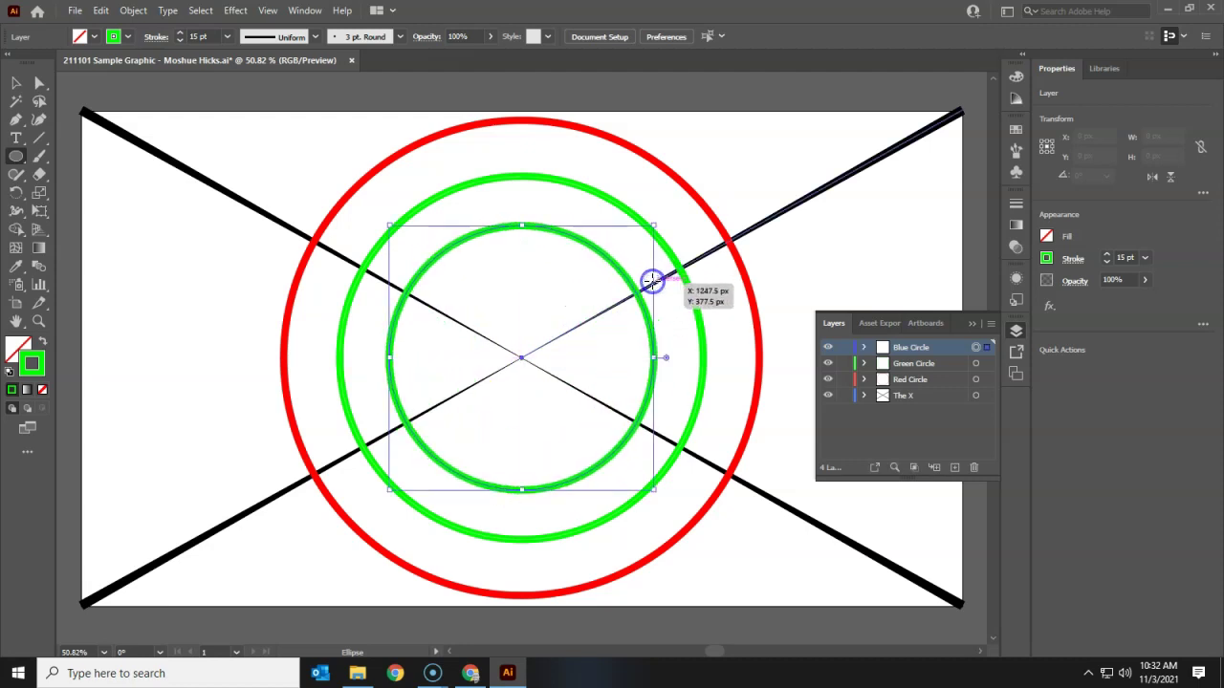
click(130, 36)
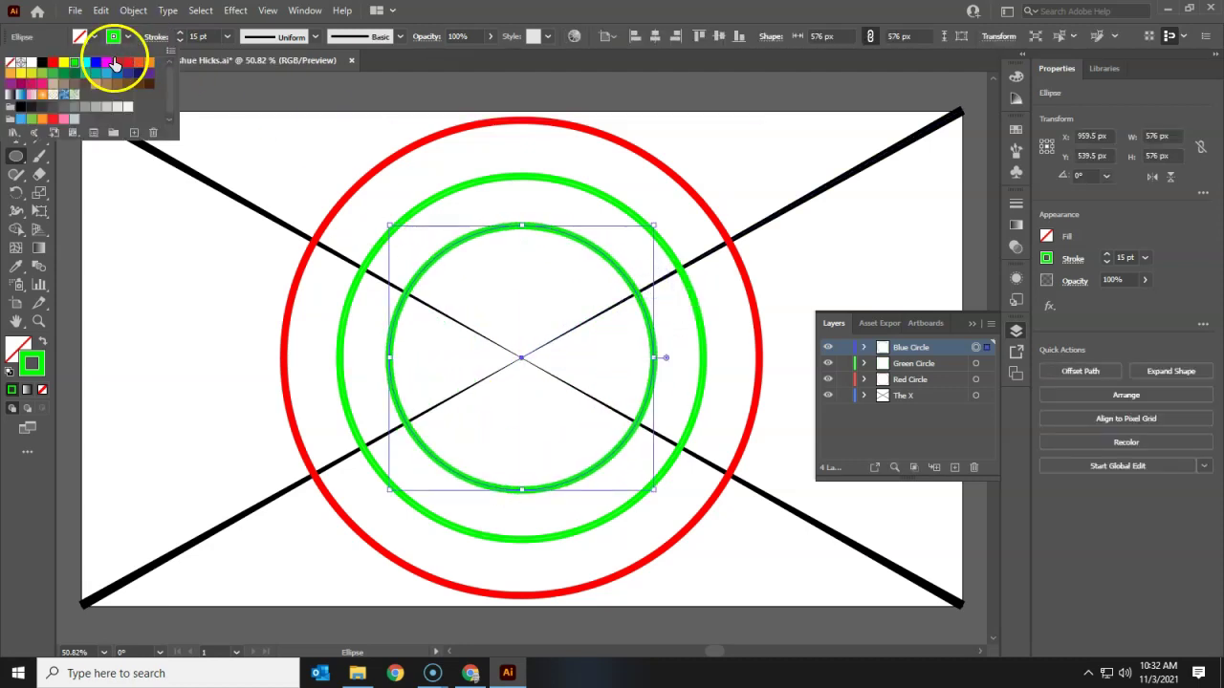
click(85, 64)
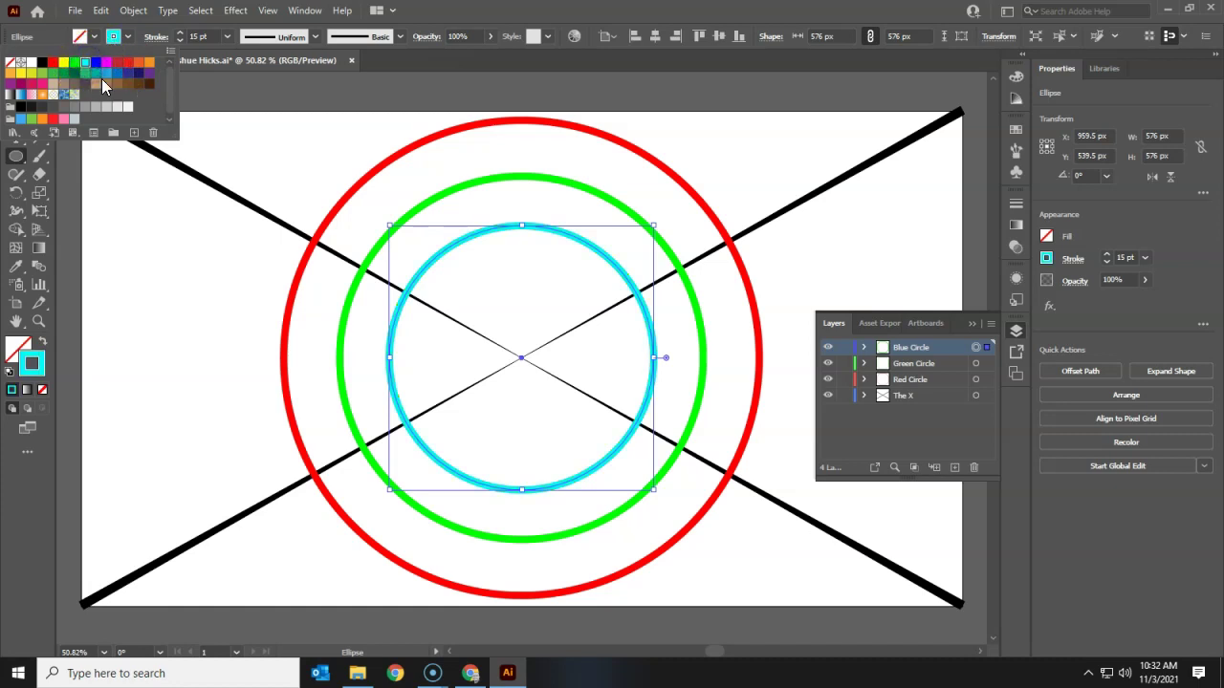
click(955, 469)
Add a new layer named 'Yellow' and target it for new artwork.
click(955, 469)
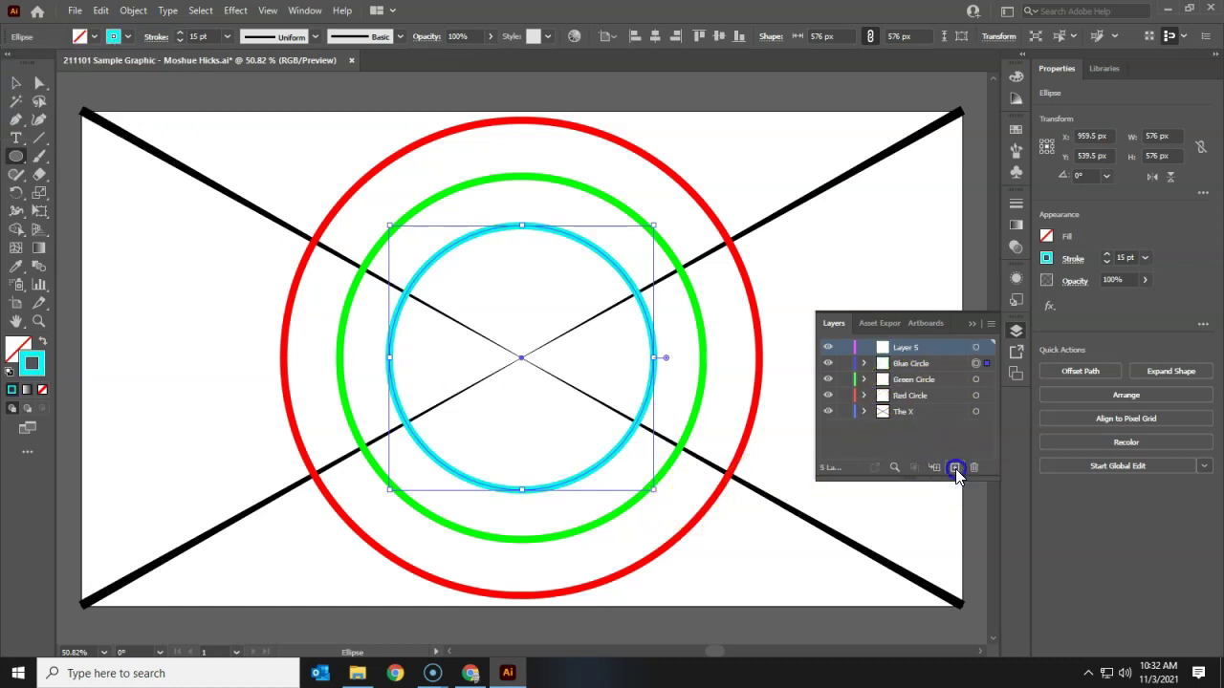
double_click(908, 348)
text(Yellow)
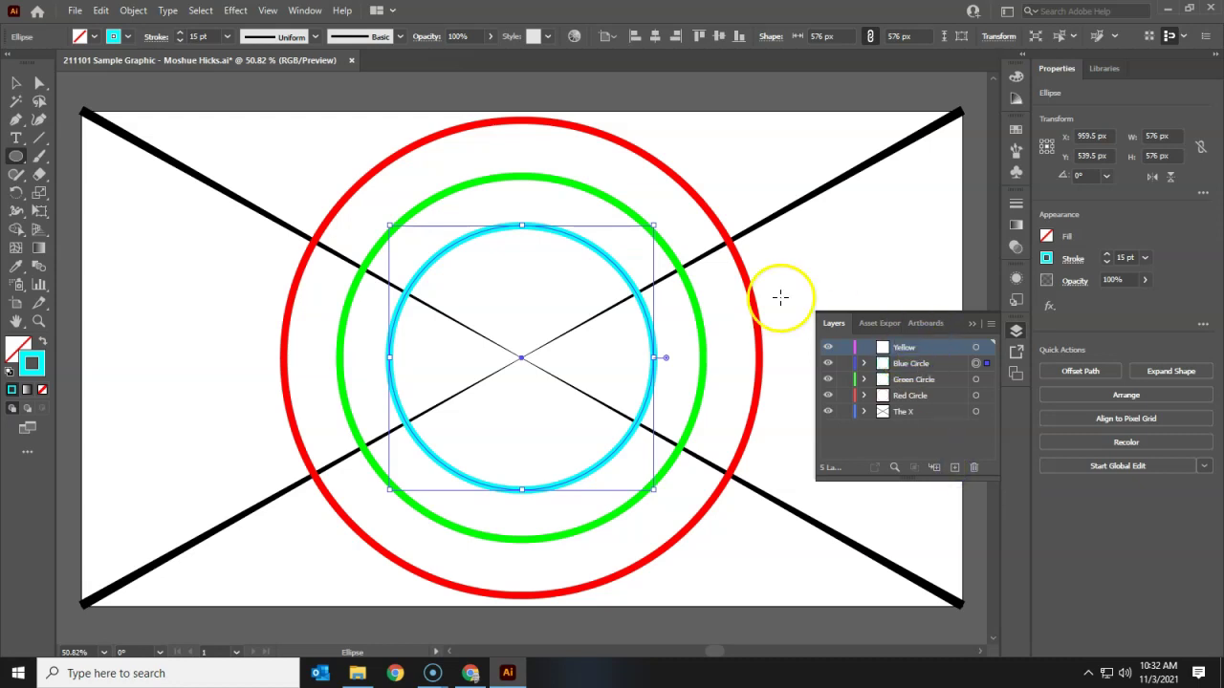
click(976, 349)
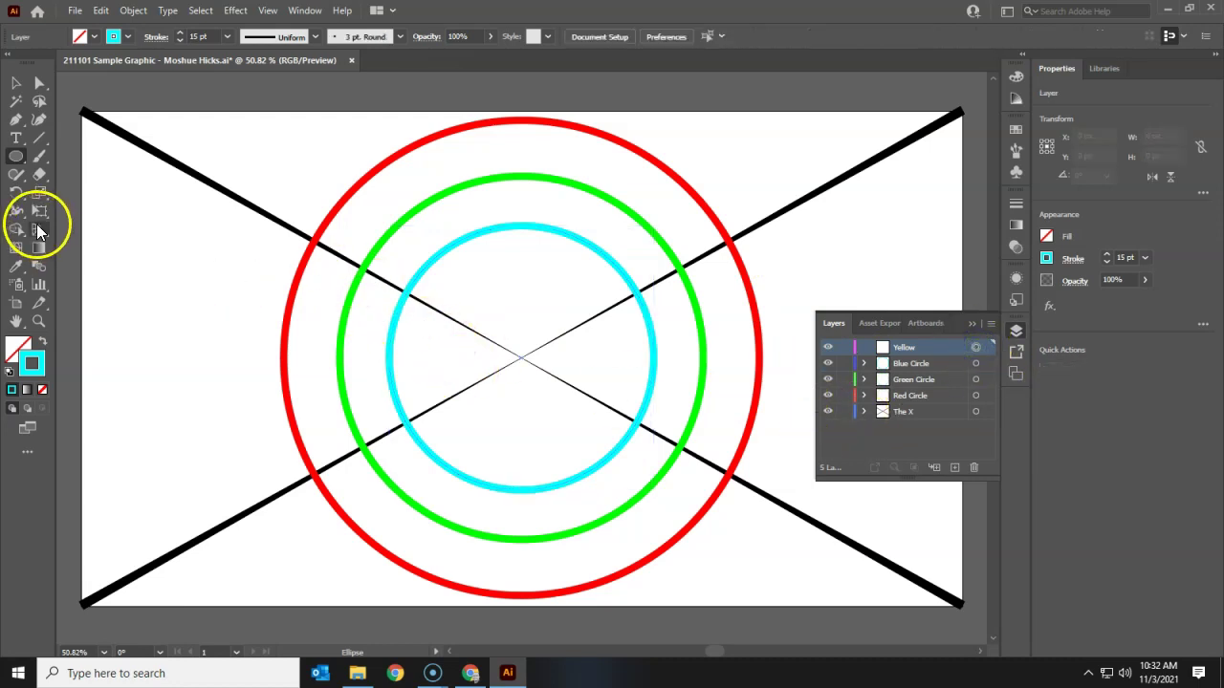
Draw a 354 px yellow-stroked circle at the X's centre and rename the layer 'Yellow Circles'.
click(14, 159)
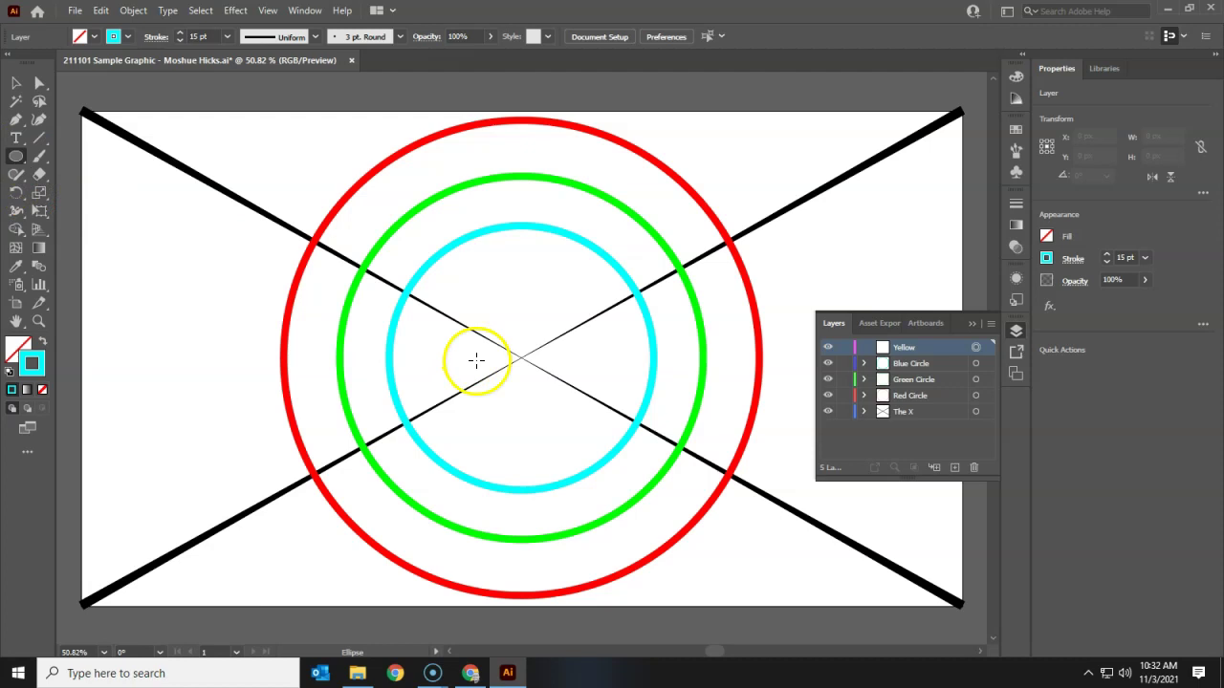
drag(522, 356, 602, 304)
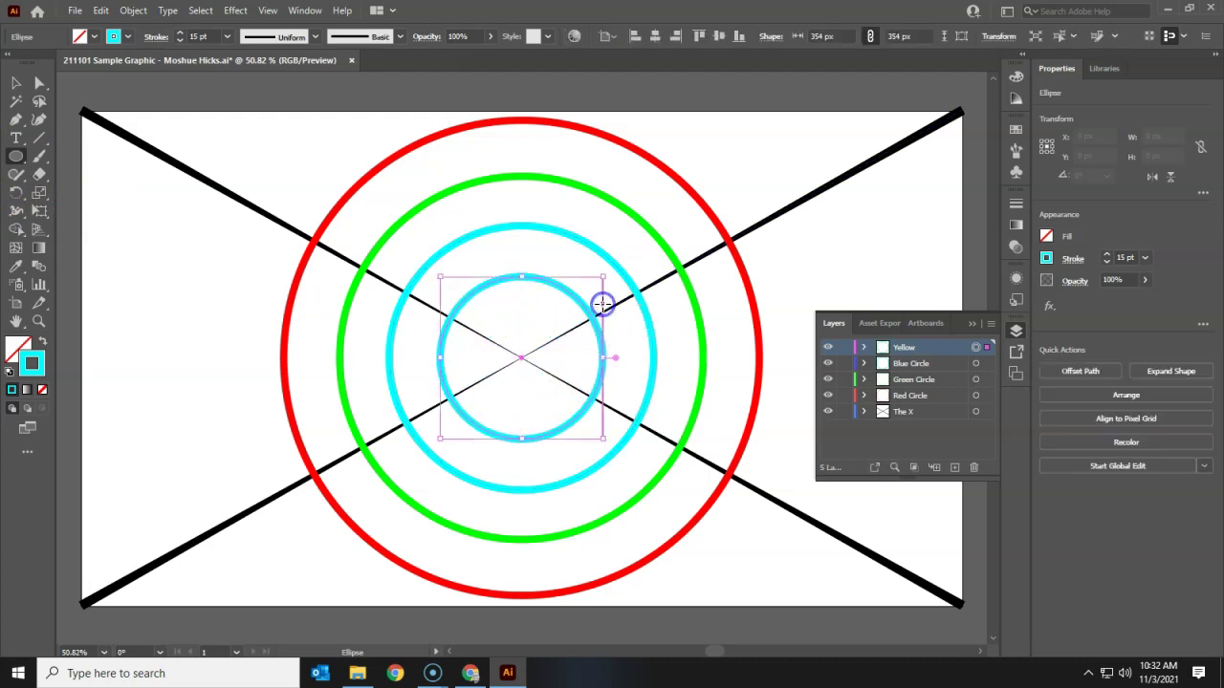
click(135, 36)
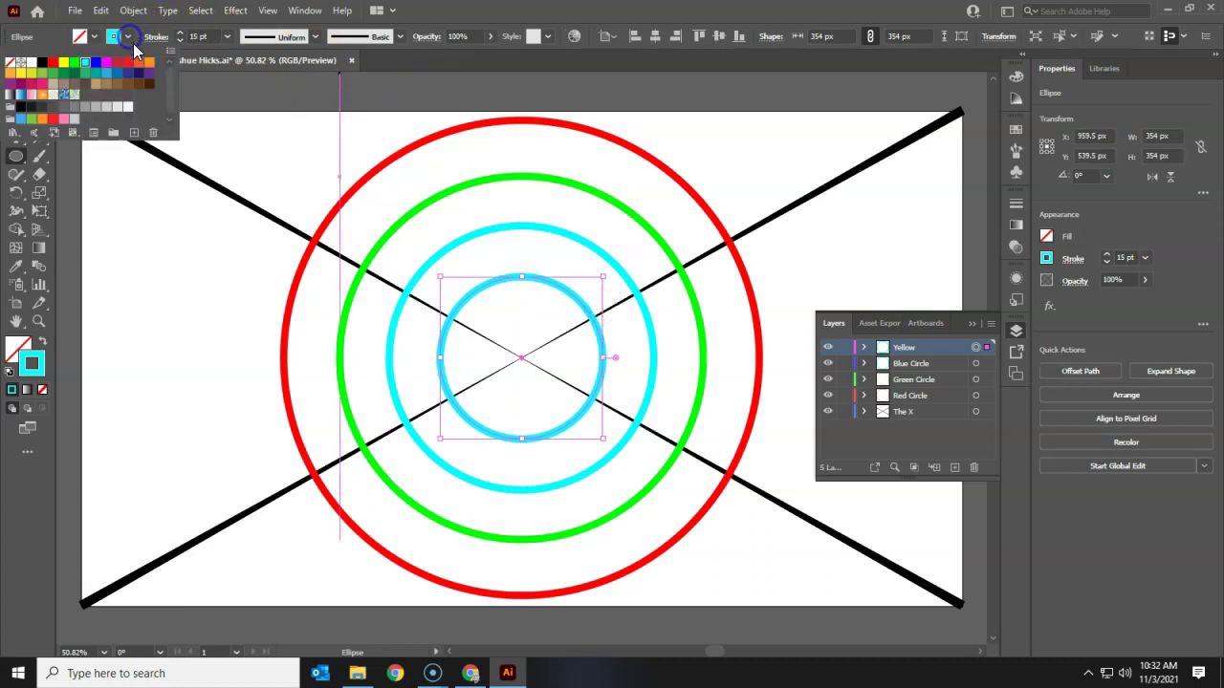
click(63, 62)
double_click(908, 350)
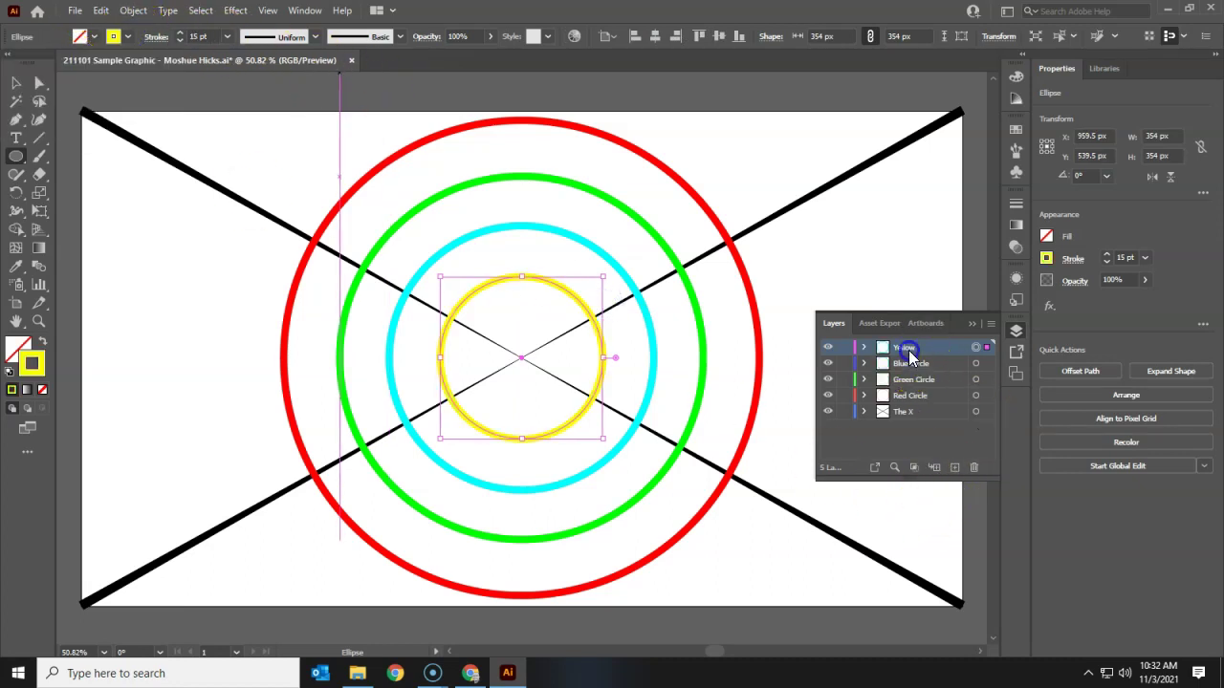
click(930, 346)
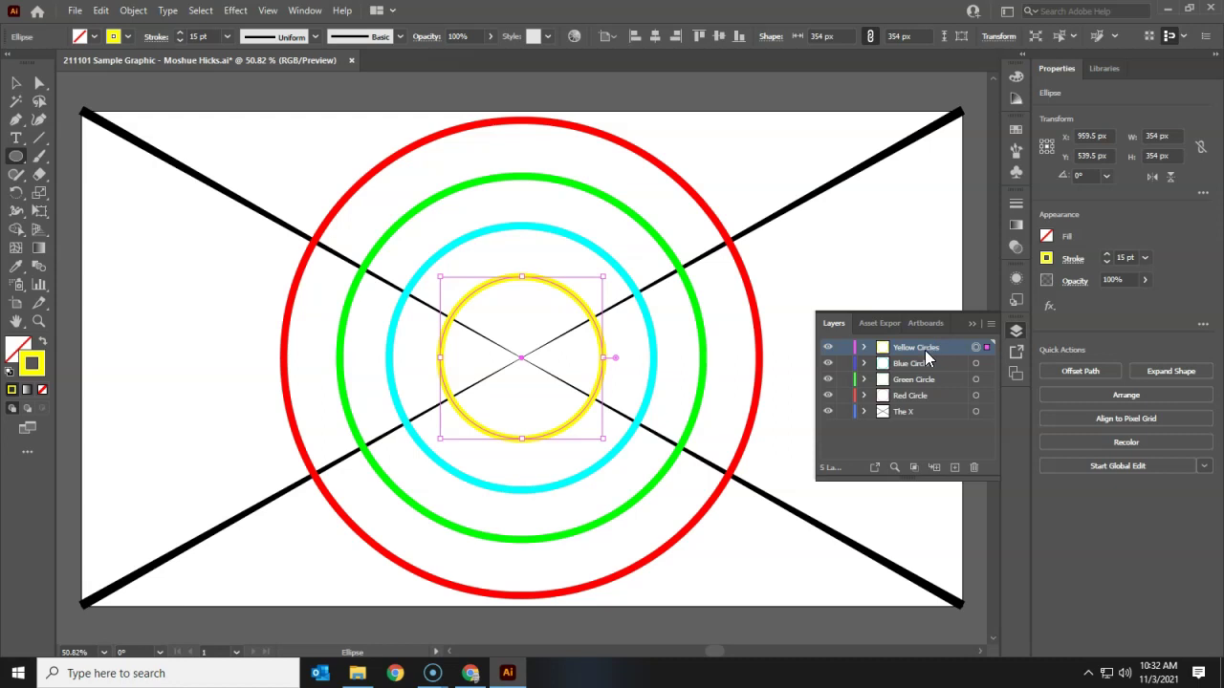
double_click(828, 348)
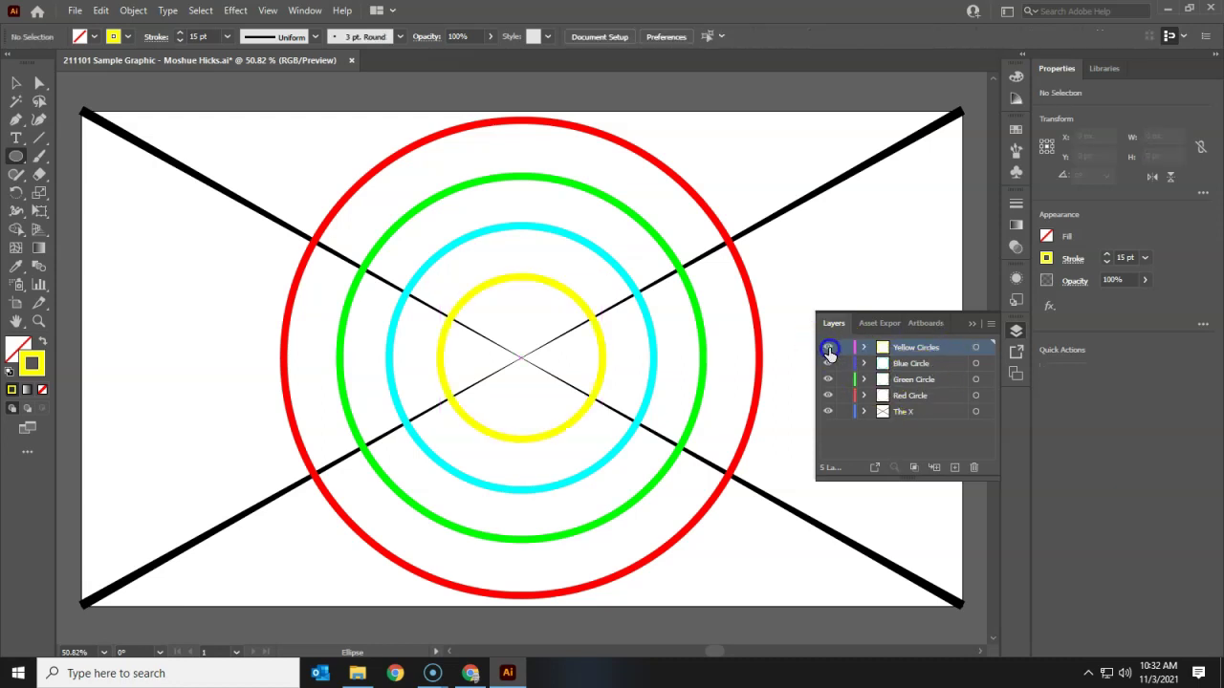
click(828, 364)
click(828, 364)
click(828, 379)
click(828, 380)
click(828, 411)
click(828, 411)
click(828, 396)
click(828, 396)
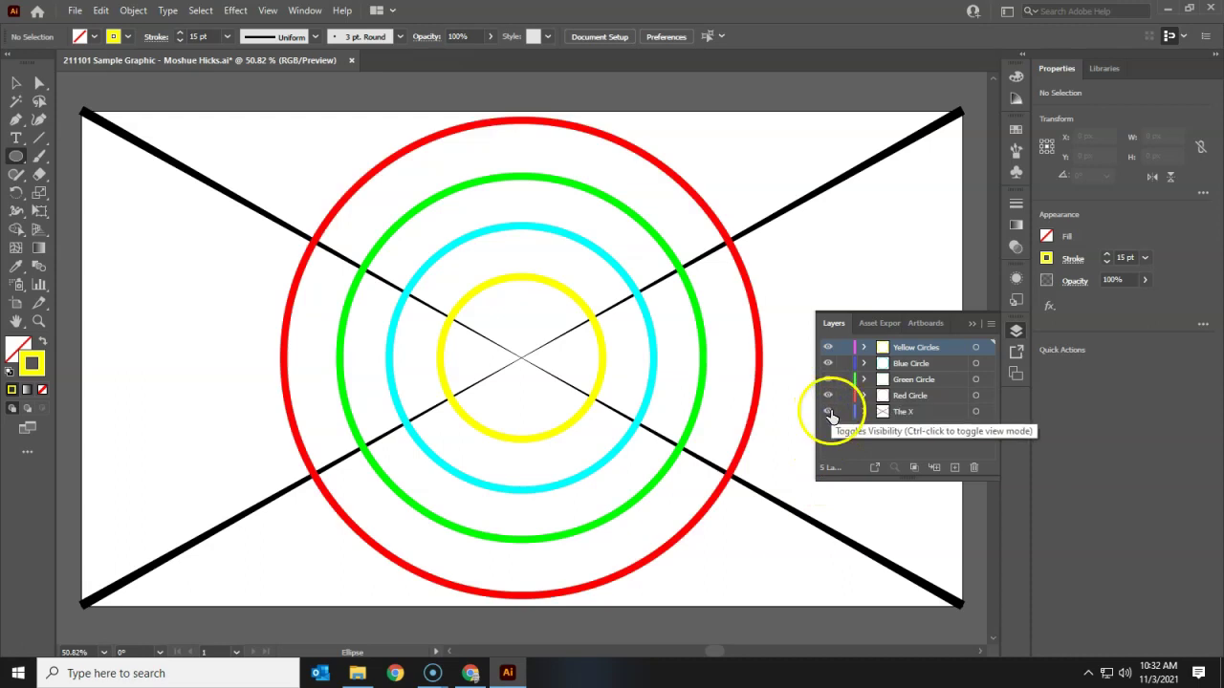
click(828, 411)
click(828, 411)
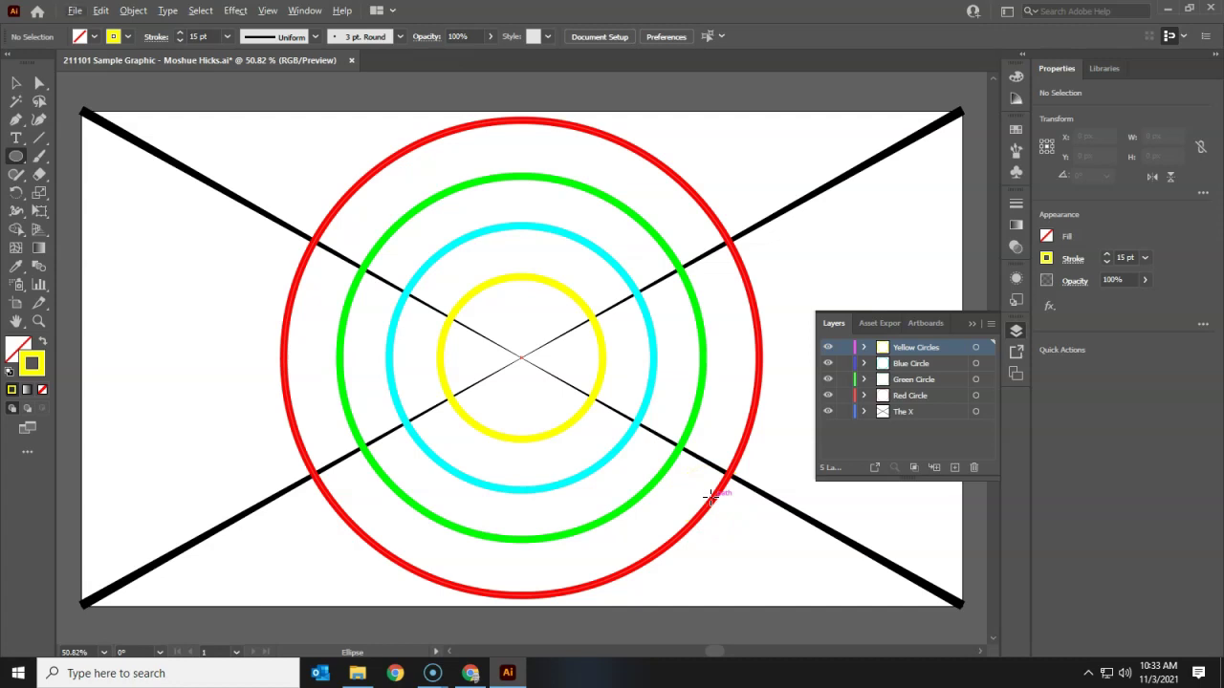
Save the five-layer drawing of concentric rings over the black X via File > Save.
click(75, 11)
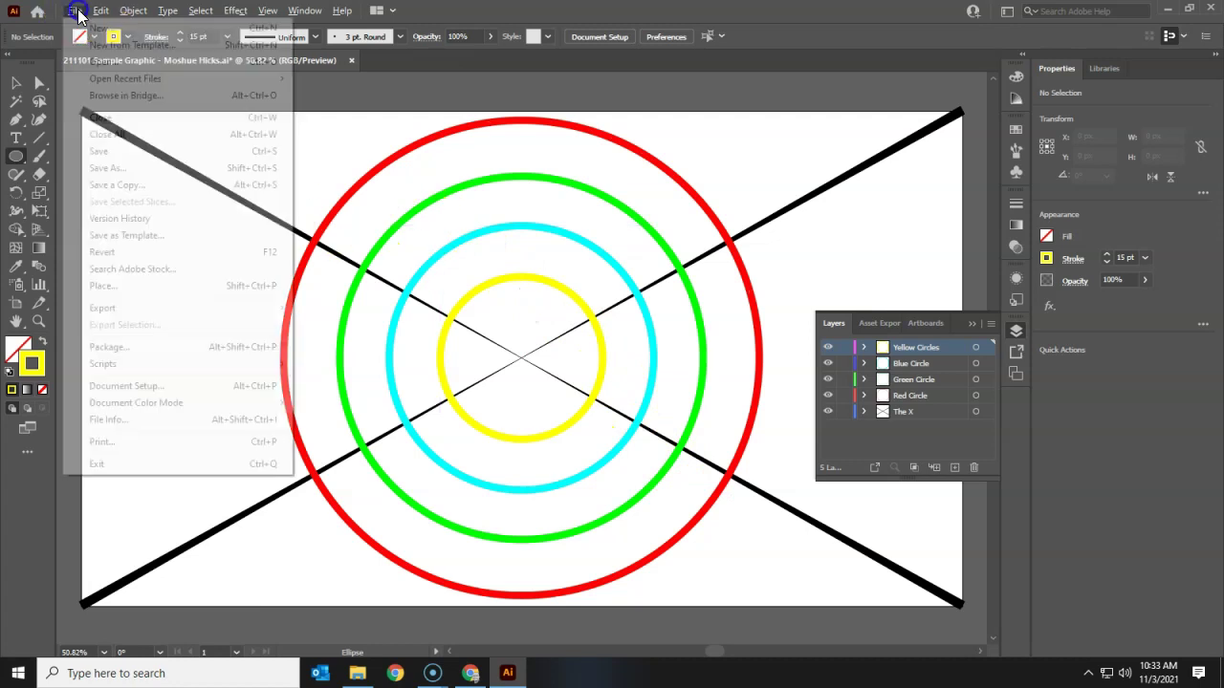
click(100, 151)
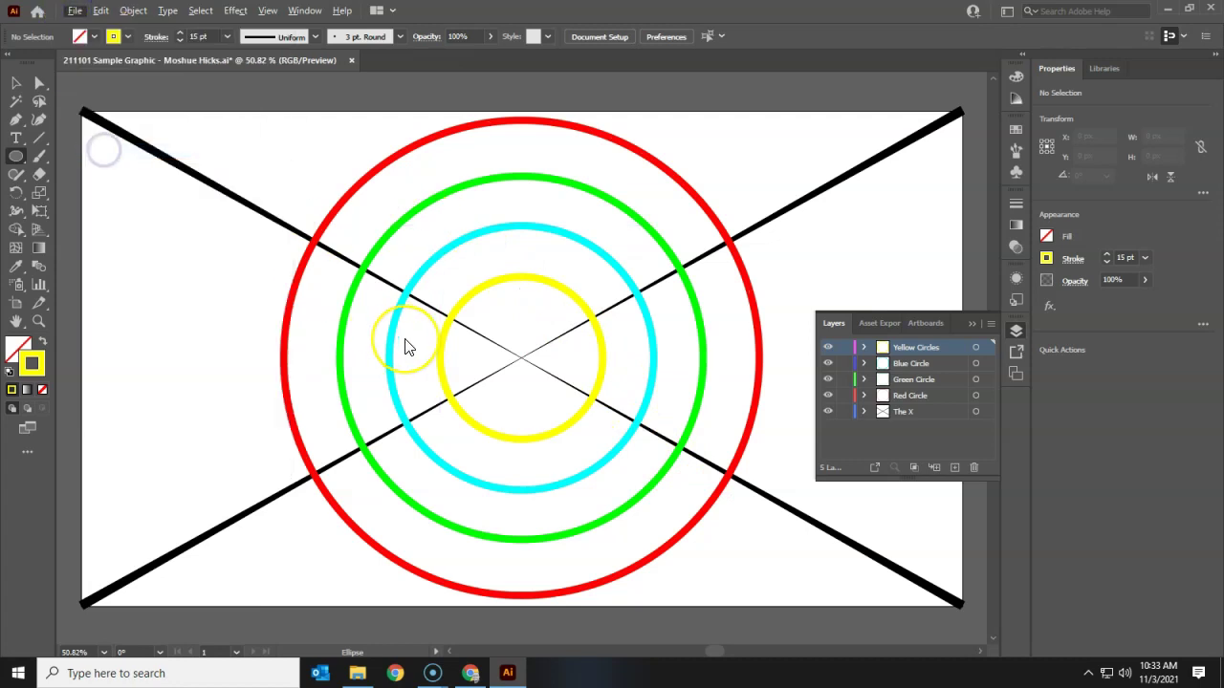